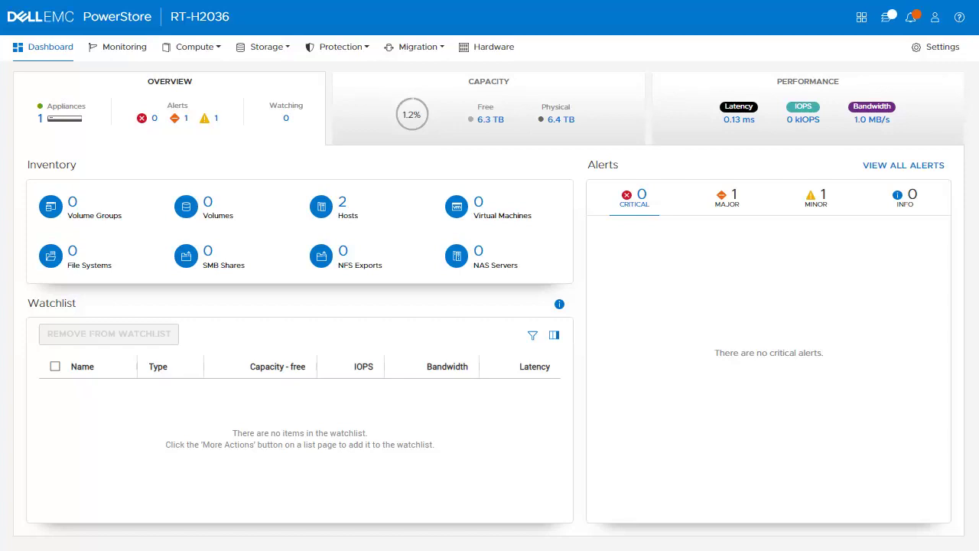
Step: Go to Compute > Hosts & Host Groups to list the ESXi_iSCSI and ESXi1625_FC hosts
{"action": "left_click", "coordinate": [197, 51]}
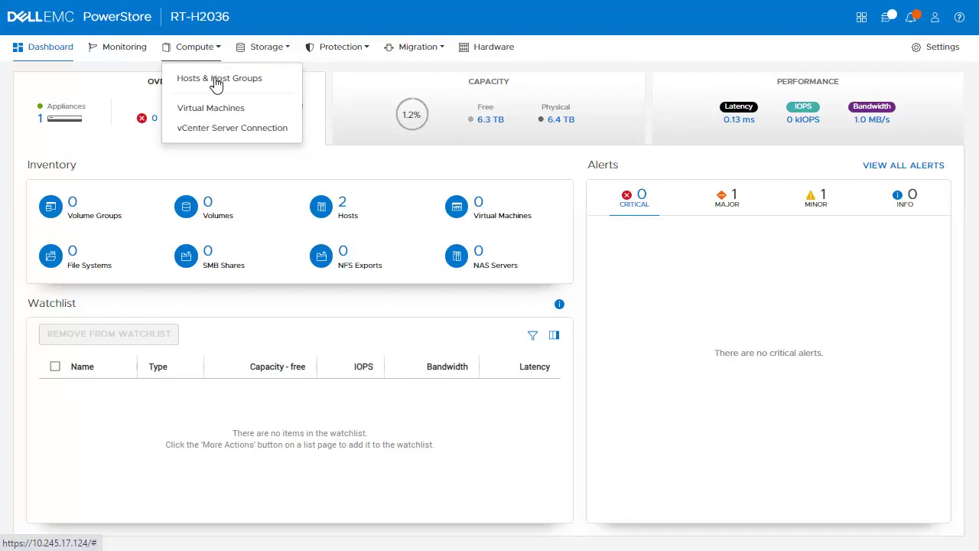
{"action": "left_click", "coordinate": [218, 85]}
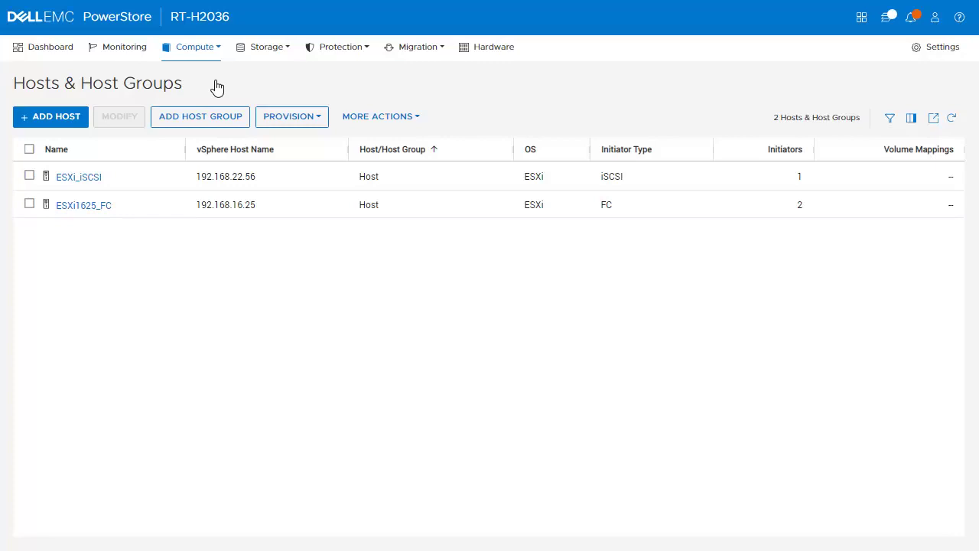
Step: Start a new host named ESXi1625_NVMe with ESXi as its operating system
{"action": "left_click", "coordinate": [78, 124]}
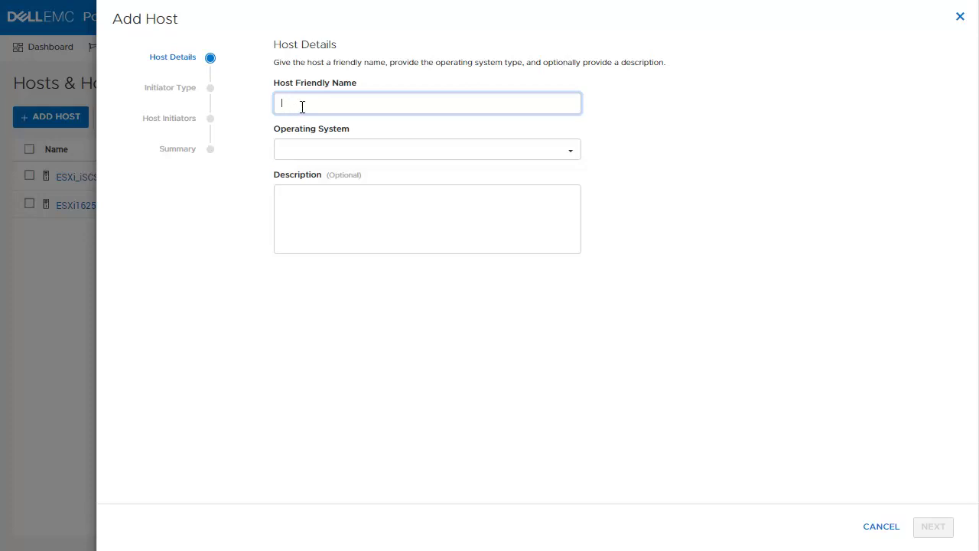
{"action": "type", "text": "ESXi1625_NVMe"}
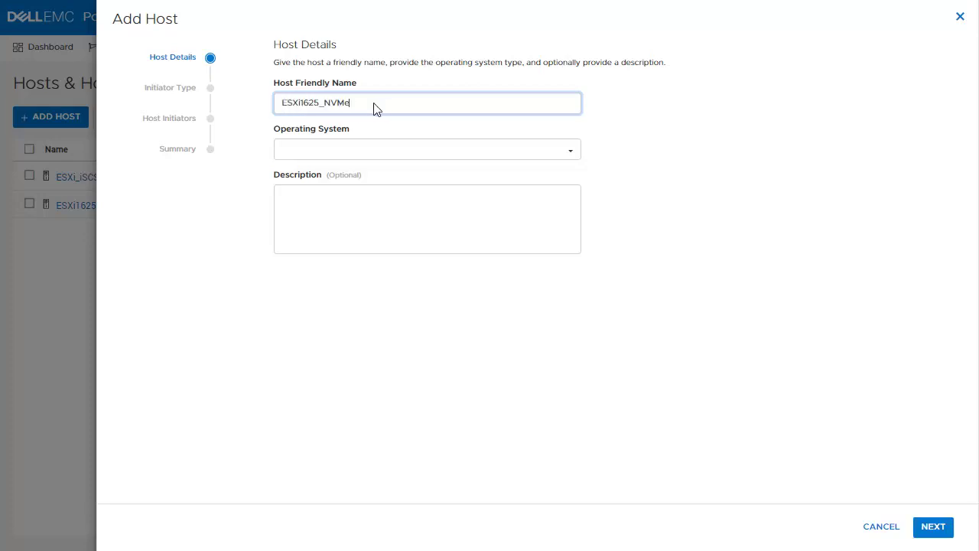
{"action": "left_click", "coordinate": [542, 157]}
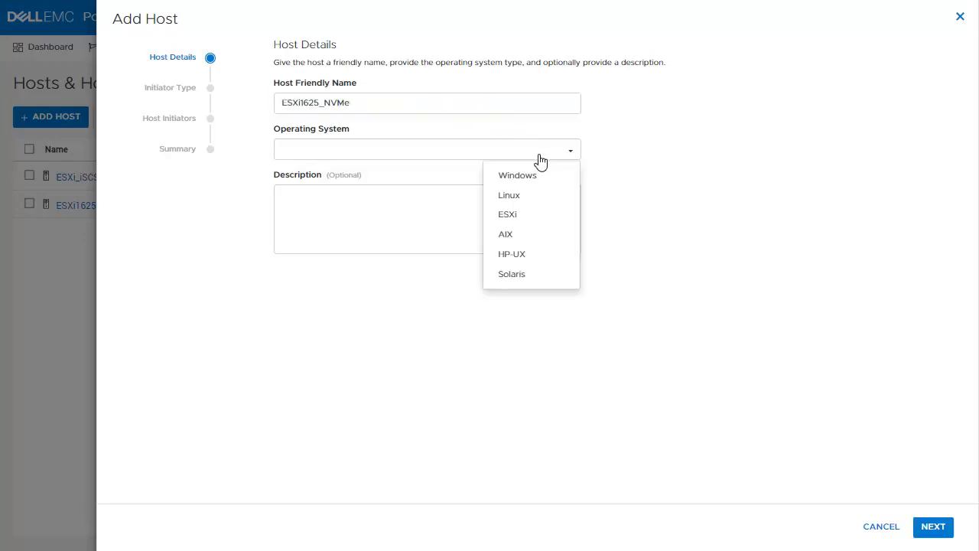
{"action": "left_click", "coordinate": [524, 219]}
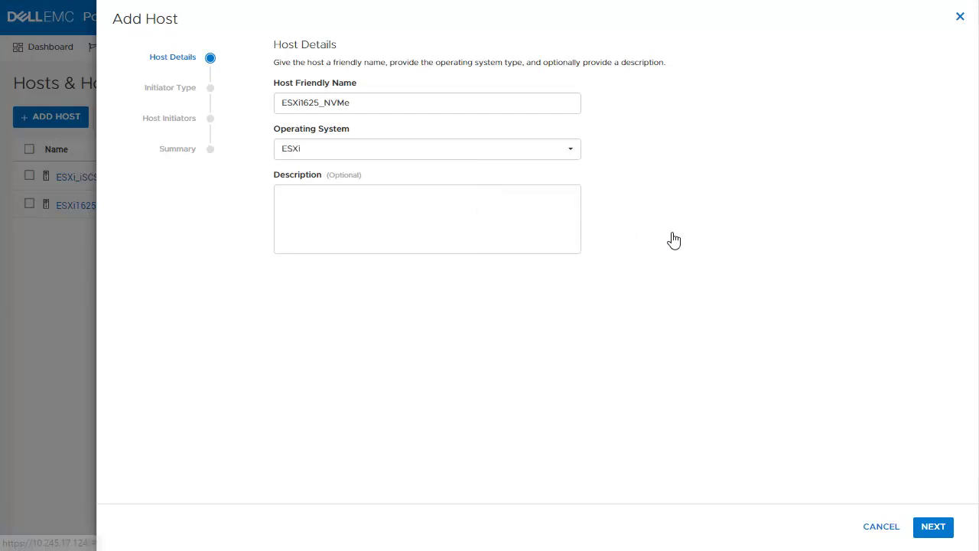
{"action": "left_click", "coordinate": [935, 528]}
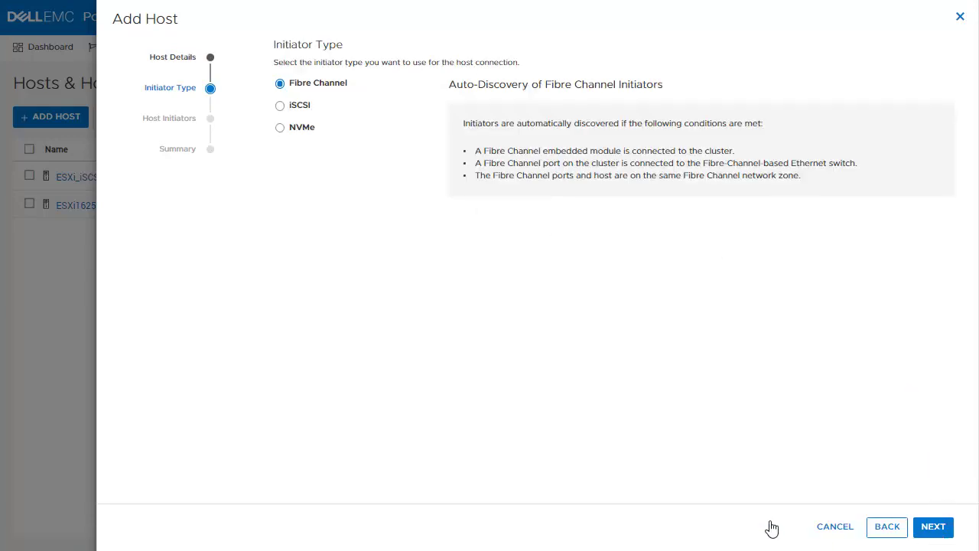
Step: Choose the NVMe initiator type, select the auto-discovered initiator, and create the host
{"action": "left_click", "coordinate": [303, 129]}
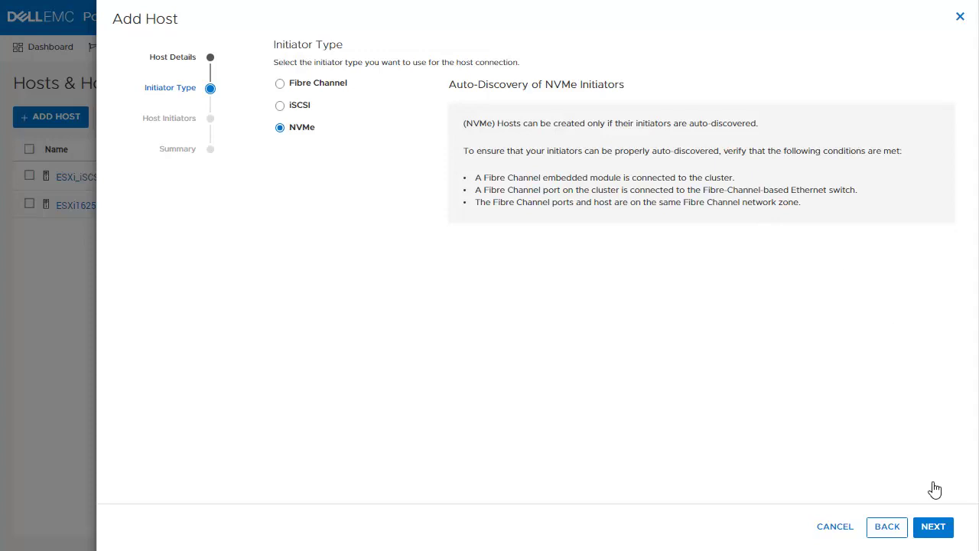
{"action": "left_click", "coordinate": [934, 526]}
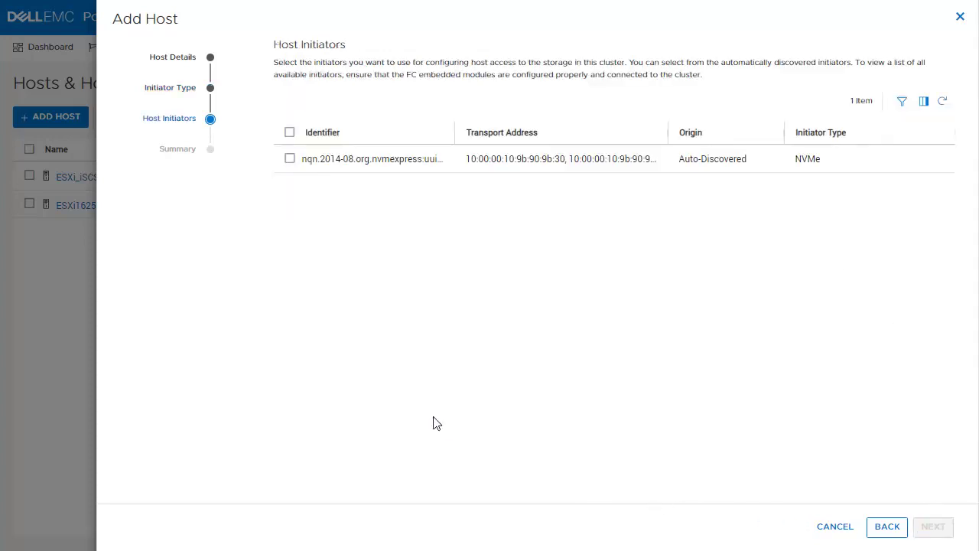
{"action": "left_click", "coordinate": [290, 160]}
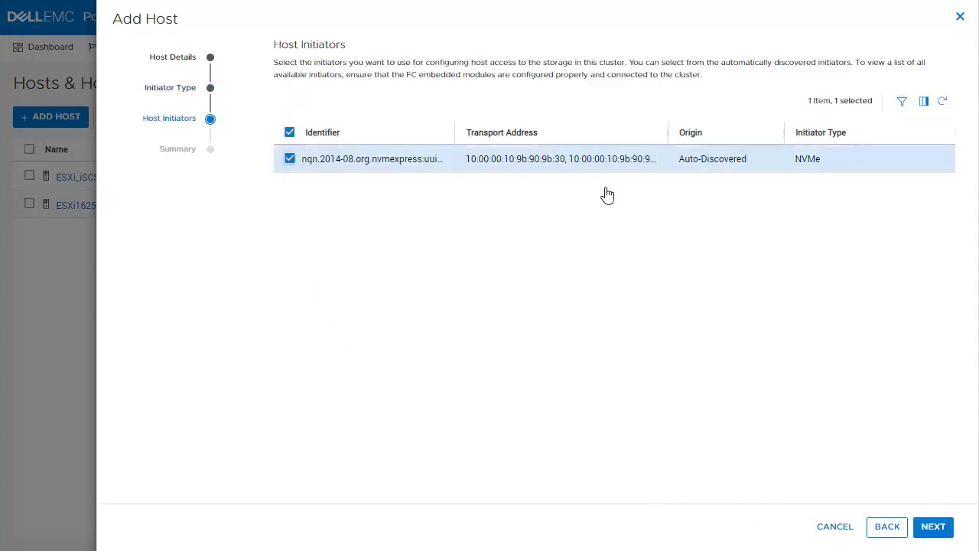
{"action": "left_click", "coordinate": [930, 528]}
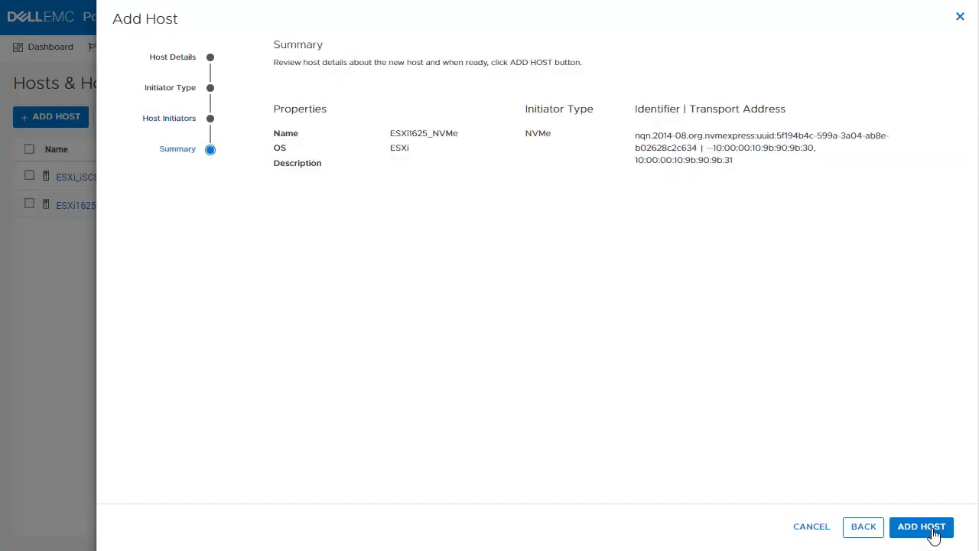
{"action": "left_click", "coordinate": [922, 526]}
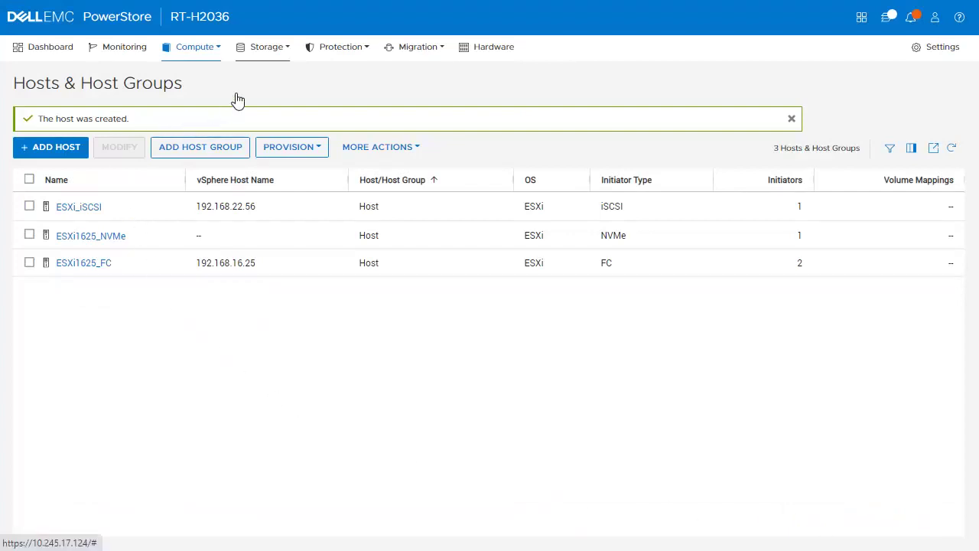
Step: In Storage > Volumes, define a 20 GB volume 'Demo-Volume' described 'Volume for demo', then advance to host mappings
{"action": "left_click", "coordinate": [259, 62]}
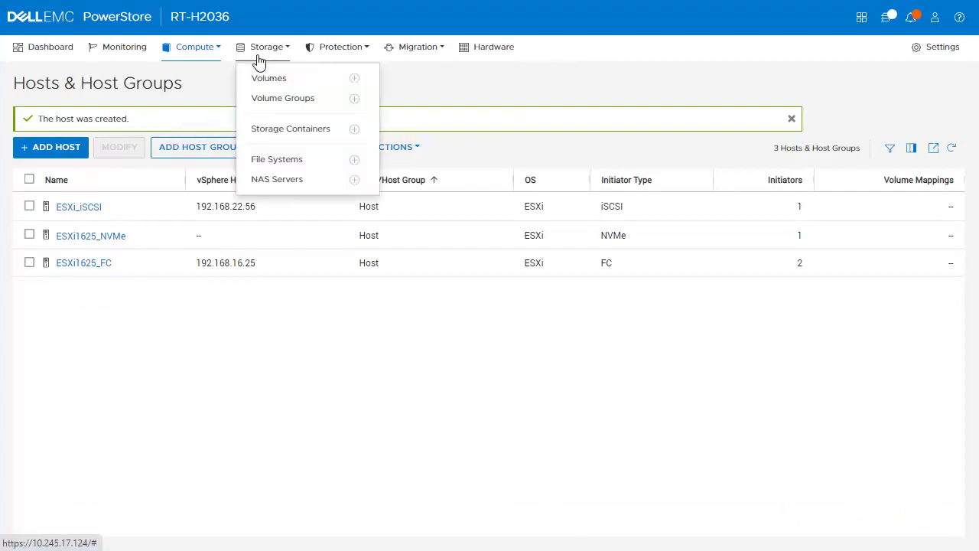
{"action": "left_click", "coordinate": [284, 83]}
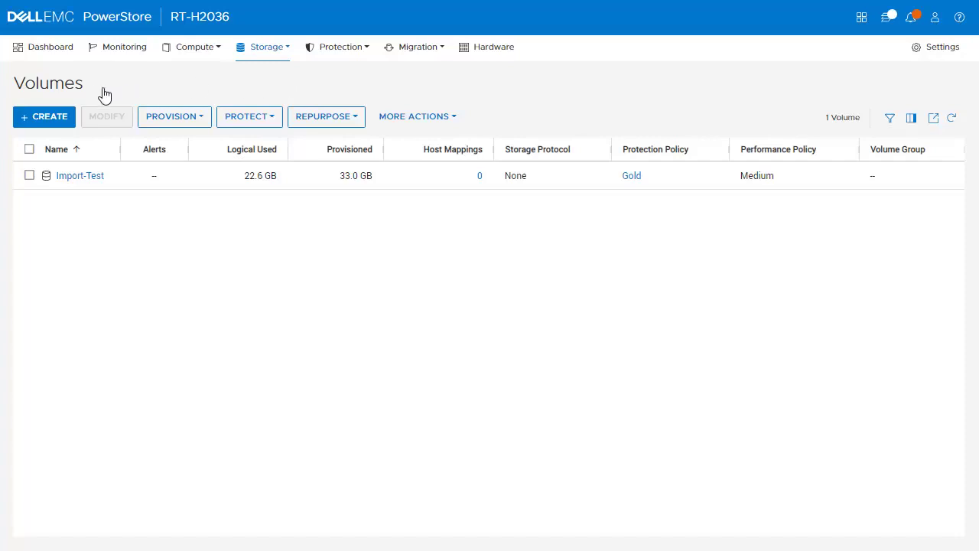
{"action": "left_click", "coordinate": [48, 119]}
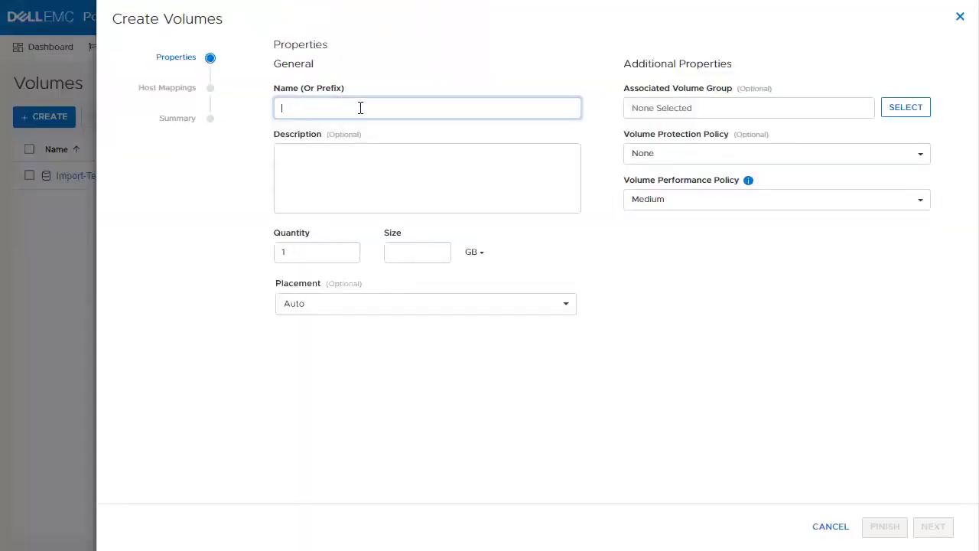
{"action": "type", "text": "Demo-Volume"}
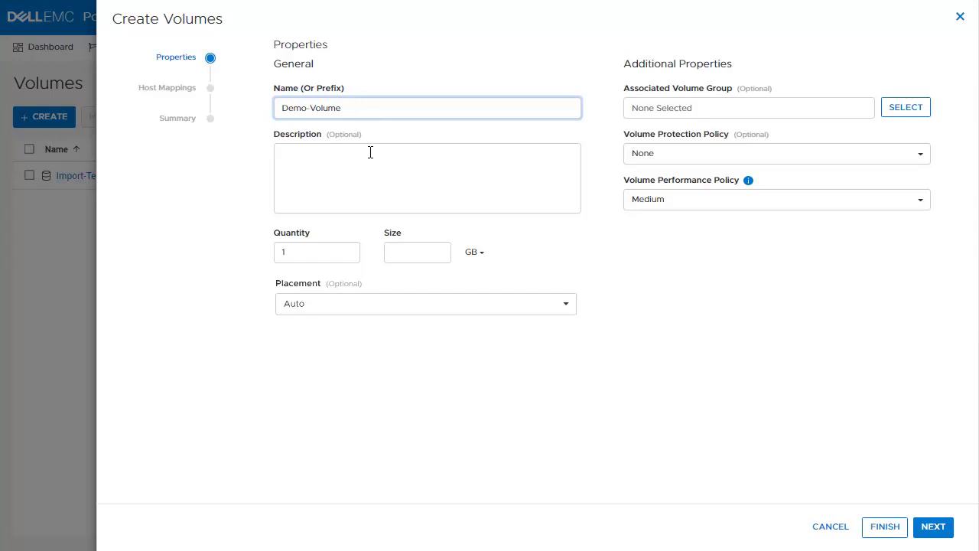
{"action": "left_click", "coordinate": [370, 153]}
{"action": "type", "text": "Volume for demo"}
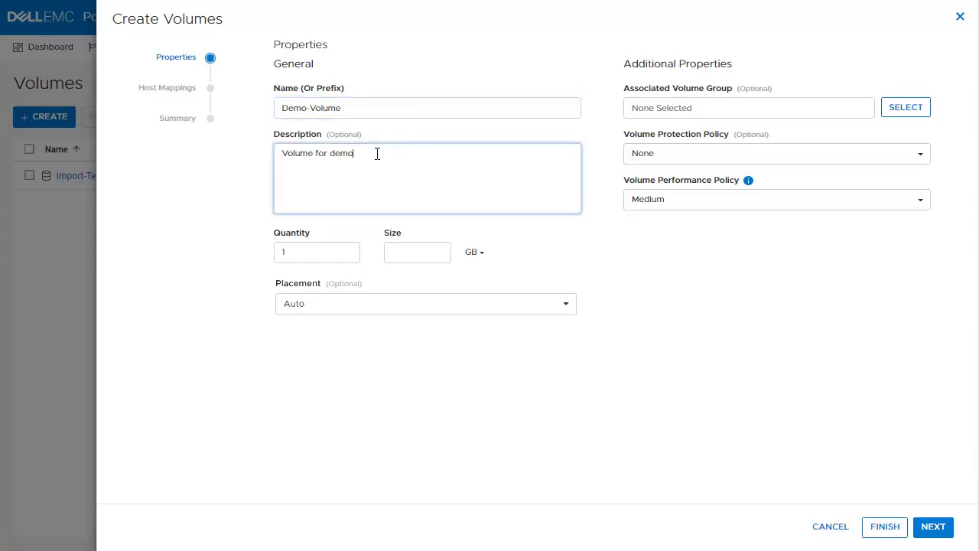
{"action": "left_click", "coordinate": [400, 251]}
{"action": "type", "text": "20"}
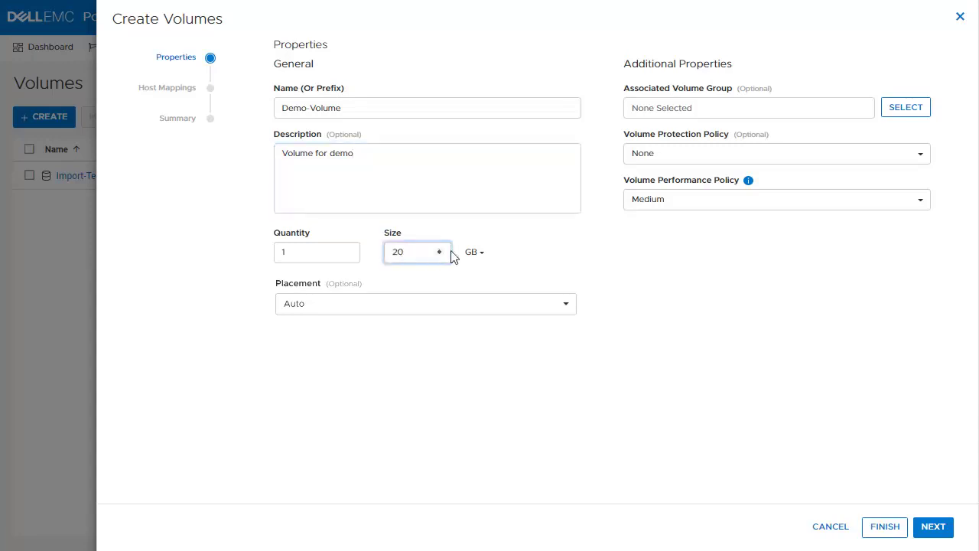
{"action": "left_click", "coordinate": [815, 348]}
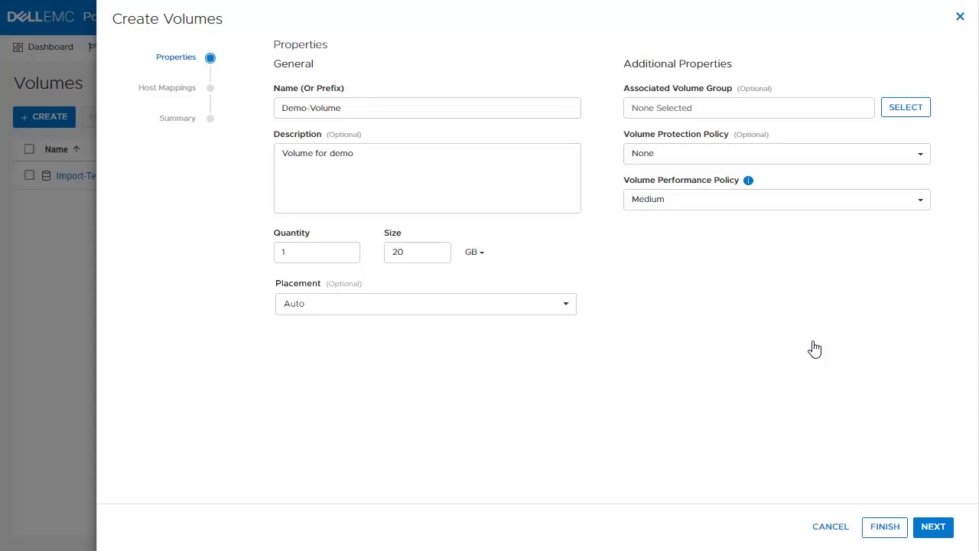
{"action": "left_click", "coordinate": [935, 528]}
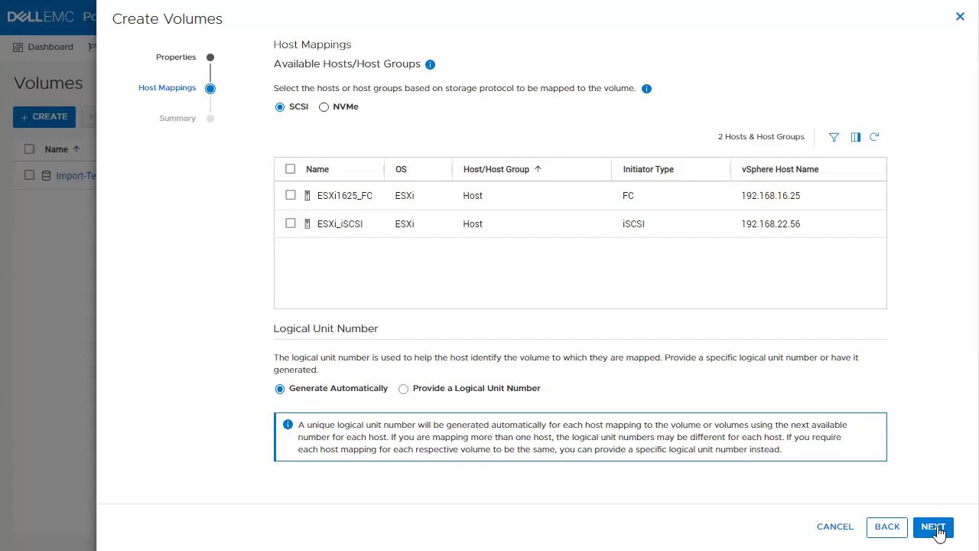
Step: Map Demo-Volume over NVMe to ESXi1625_NVMe and create the volume
{"action": "left_click", "coordinate": [324, 107]}
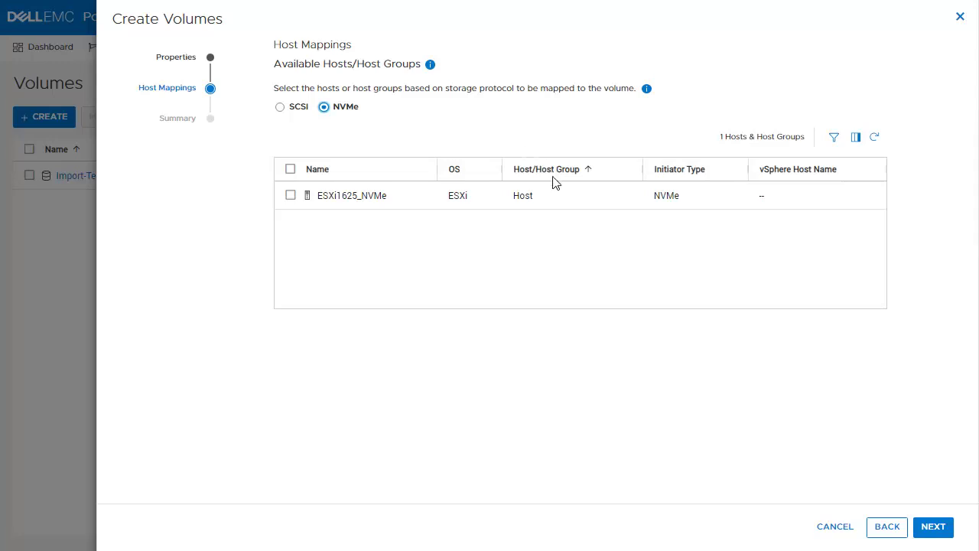
{"action": "left_click", "coordinate": [290, 196]}
{"action": "left_click", "coordinate": [943, 528]}
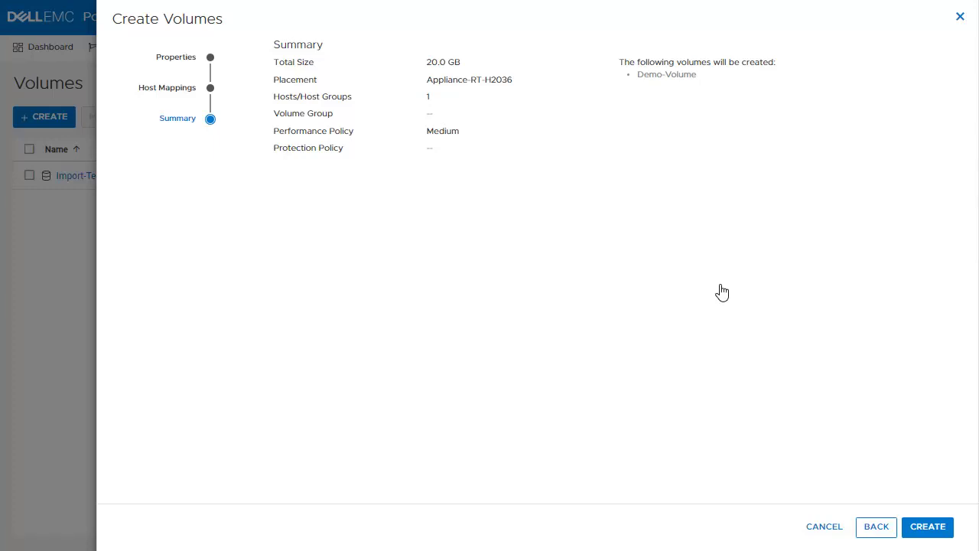
{"action": "left_click", "coordinate": [944, 526]}
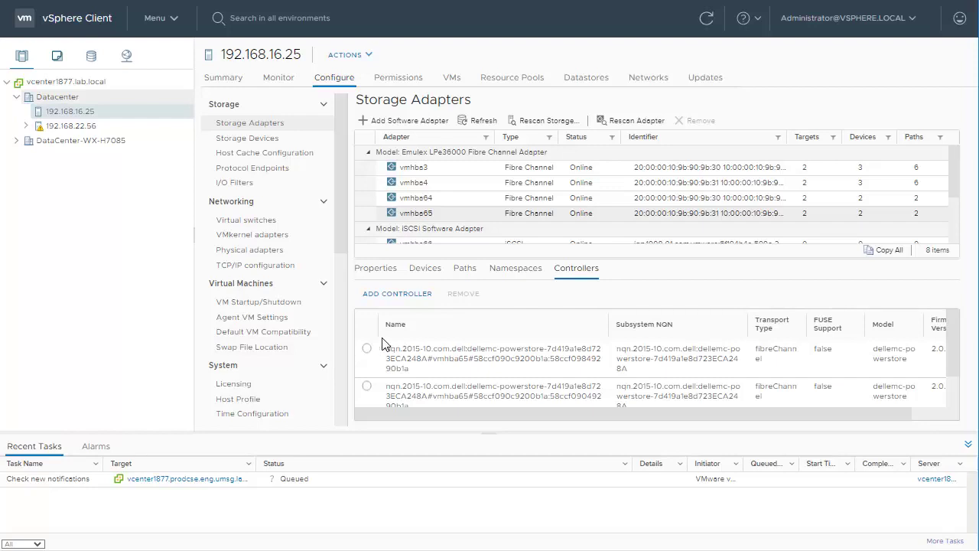
Step: Rescan storage on host 192.168.16.25 for new devices and VMFS volumes
{"action": "right_click", "coordinate": [96, 116]}
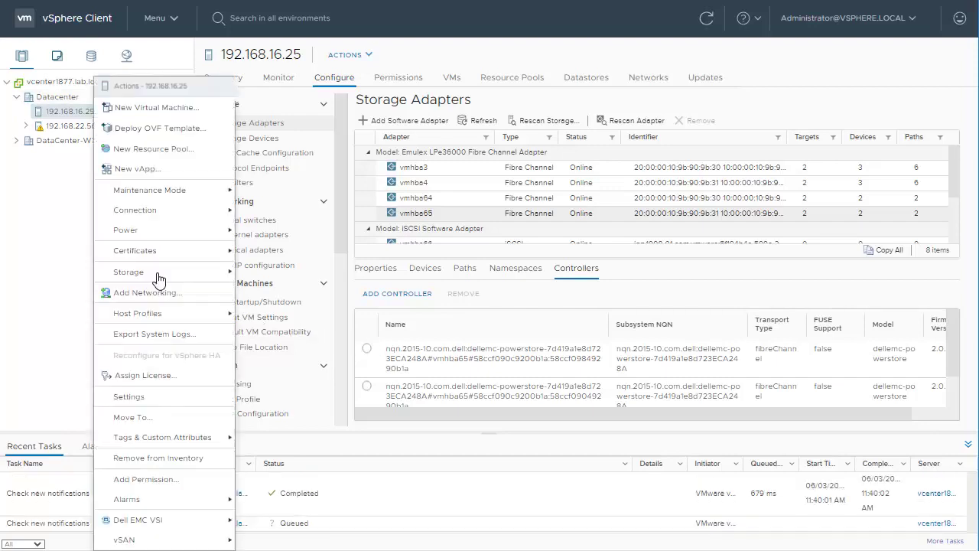
{"action": "mouse_move", "coordinate": [157, 275]}
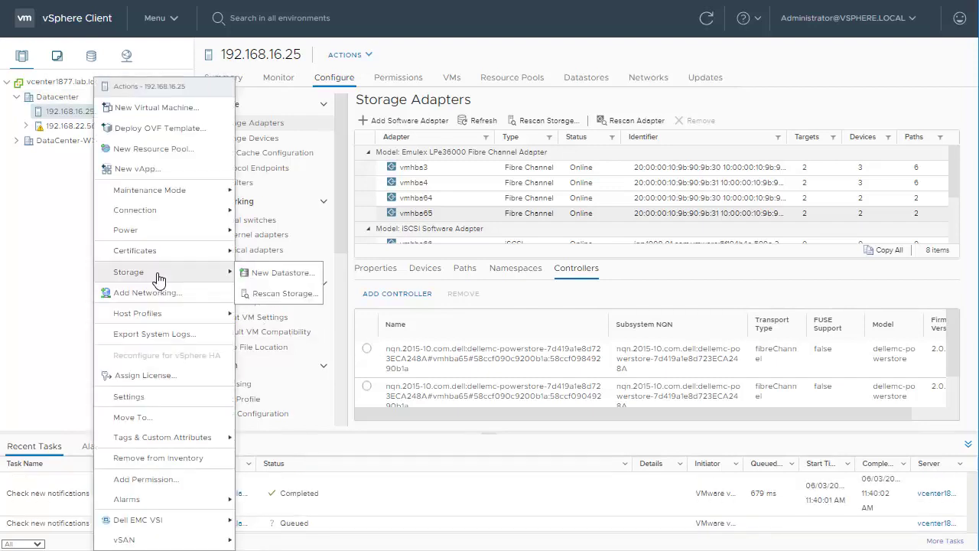
{"action": "left_click", "coordinate": [306, 295]}
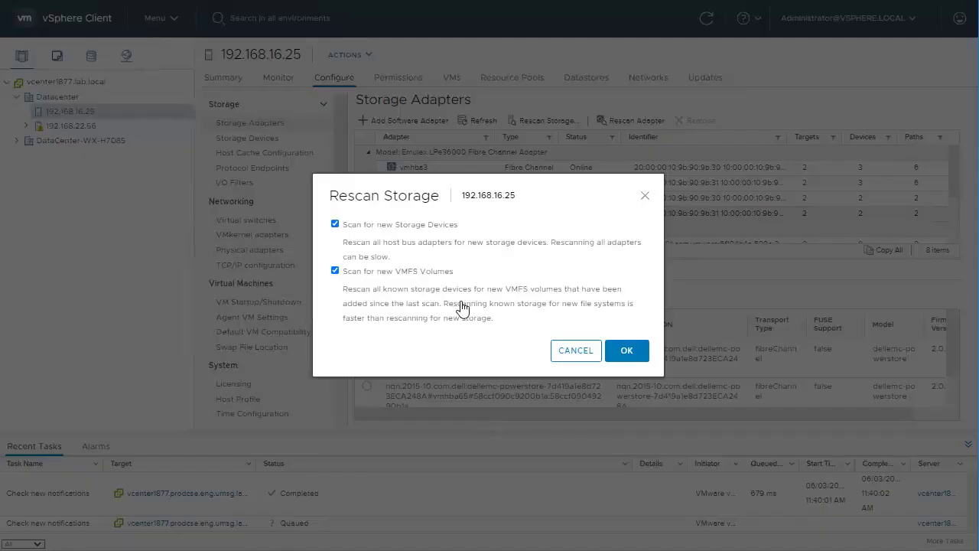
{"action": "left_click", "coordinate": [626, 353]}
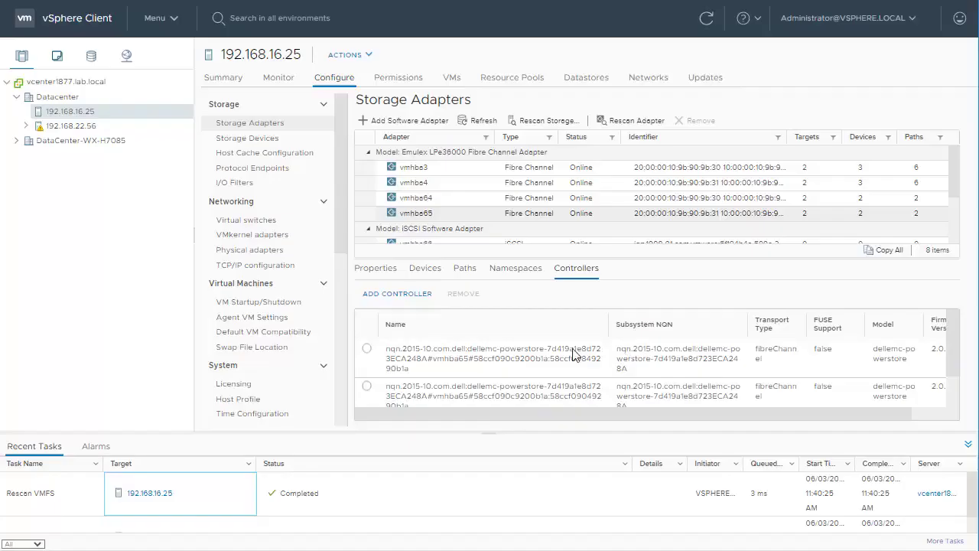
Step: Create a VMFS 6 datastore on the 20 GB NVMe disk using the full partition, then view its datastores
{"action": "right_click", "coordinate": [72, 115]}
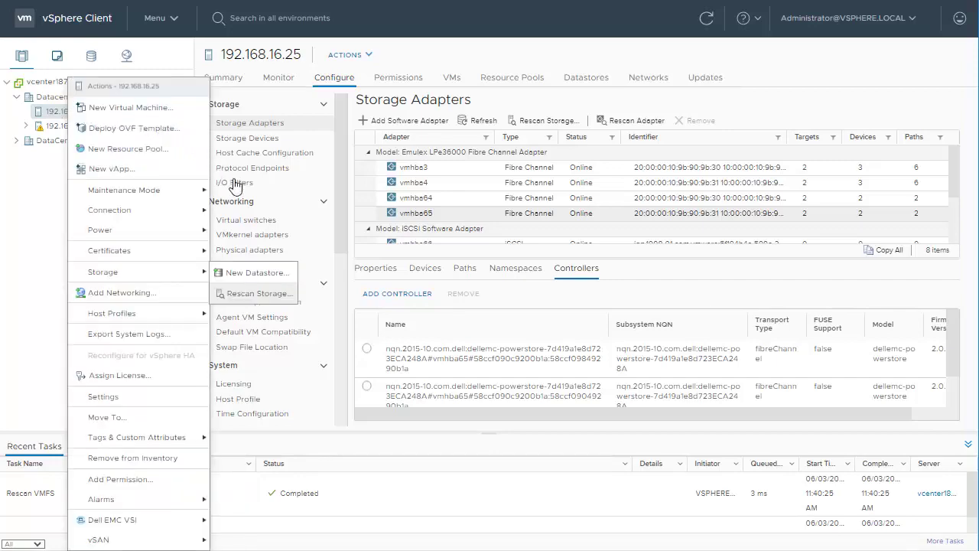
{"action": "left_click", "coordinate": [258, 273]}
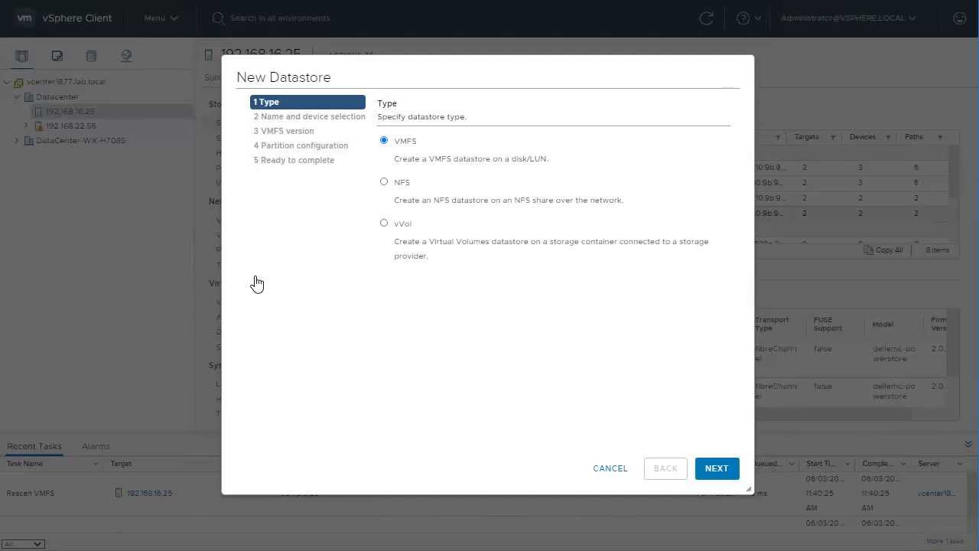
{"action": "left_click", "coordinate": [719, 470]}
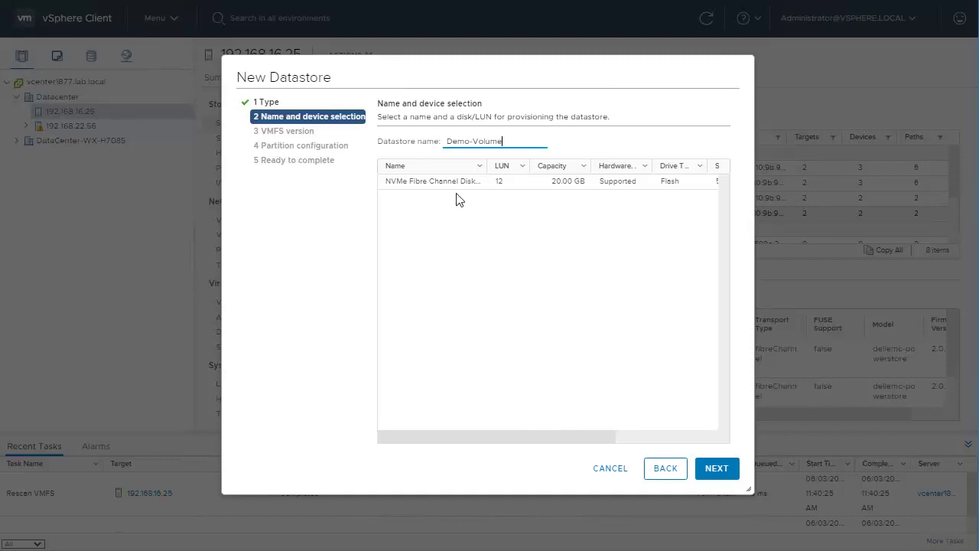
{"action": "left_click", "coordinate": [457, 183]}
{"action": "left_click", "coordinate": [720, 468]}
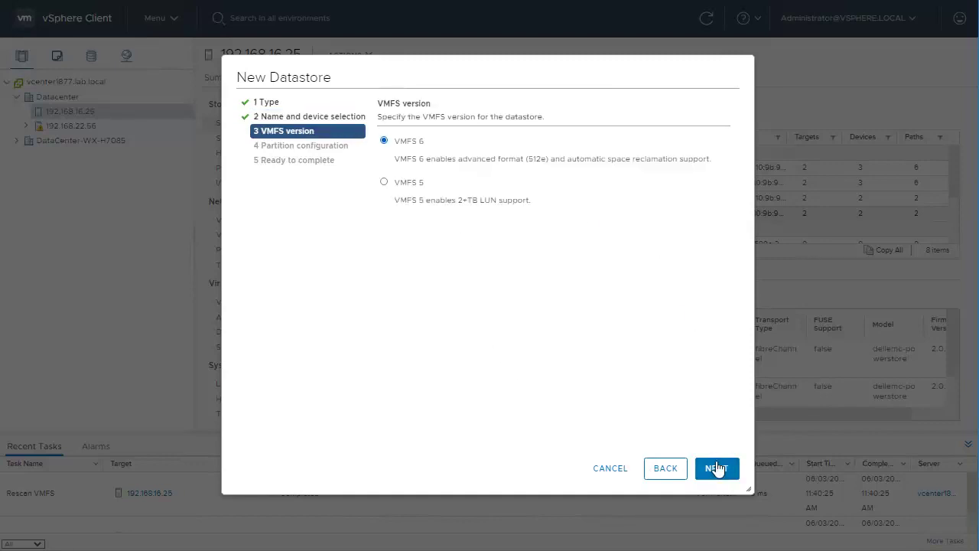
{"action": "left_click", "coordinate": [712, 469]}
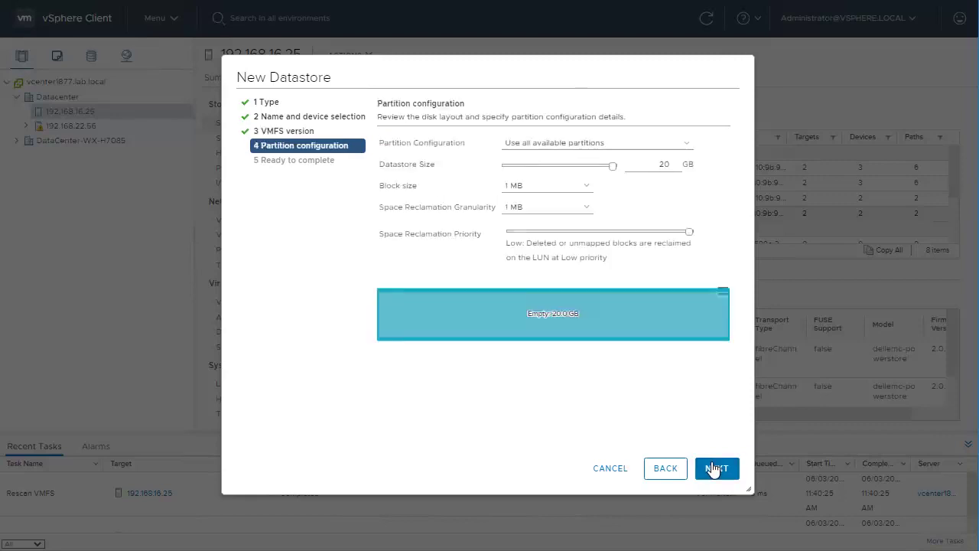
{"action": "left_click", "coordinate": [720, 468]}
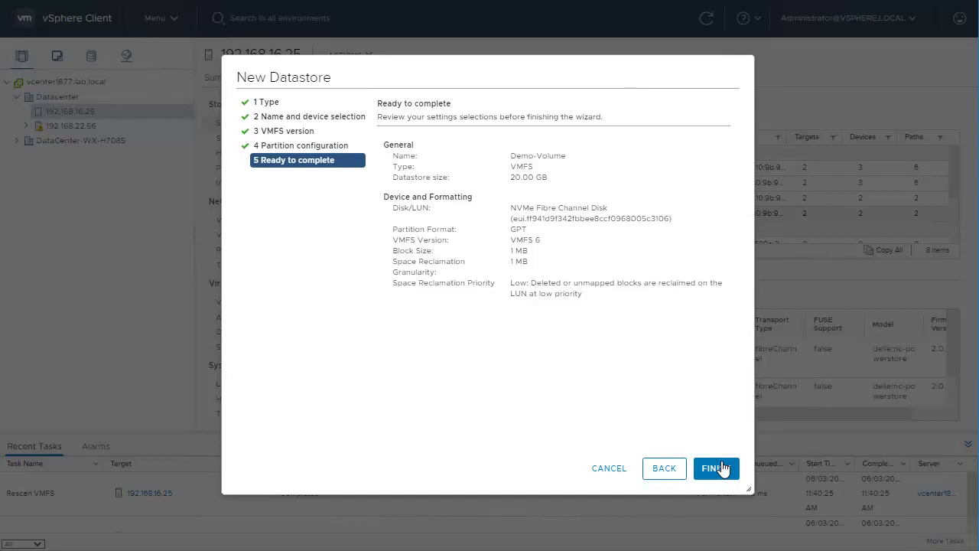
{"action": "left_click", "coordinate": [713, 472]}
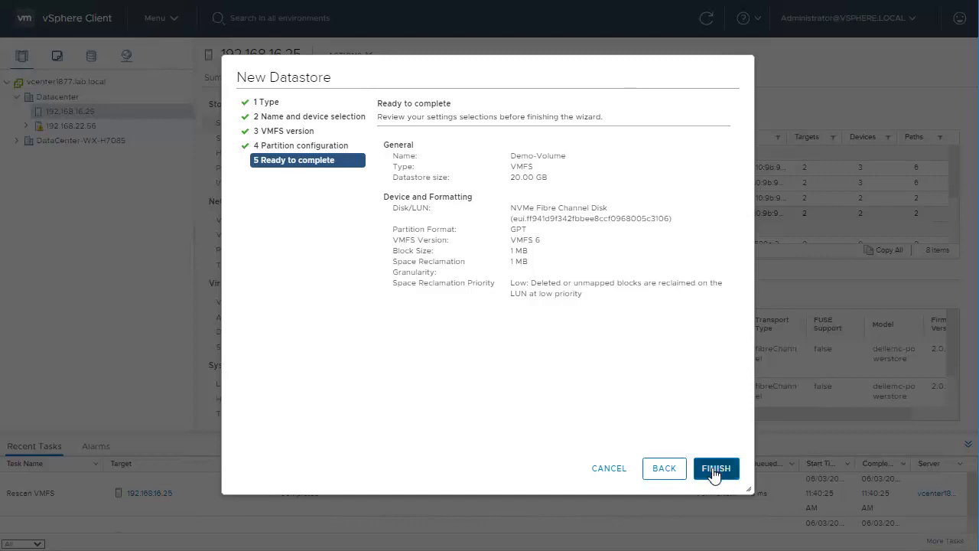
{"action": "left_click", "coordinate": [586, 83]}
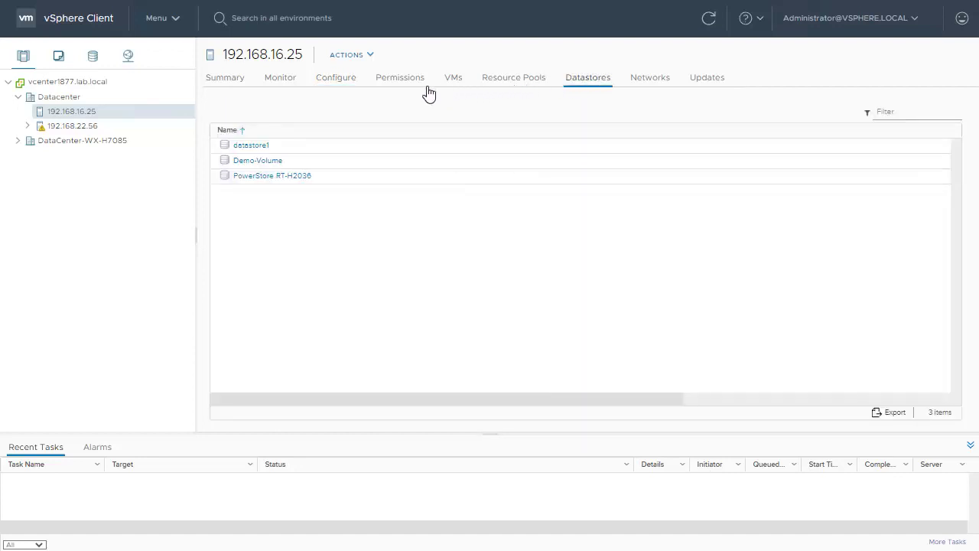
Step: Check Demo-Volume's Connectivity and Multipathing details for host 192.168.16.25
{"action": "left_click", "coordinate": [267, 168]}
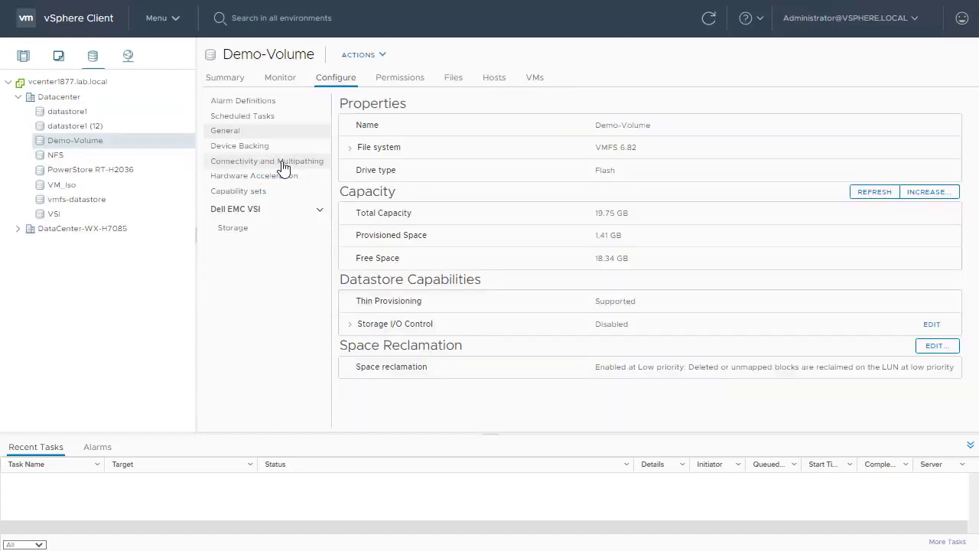
{"action": "left_click", "coordinate": [300, 163]}
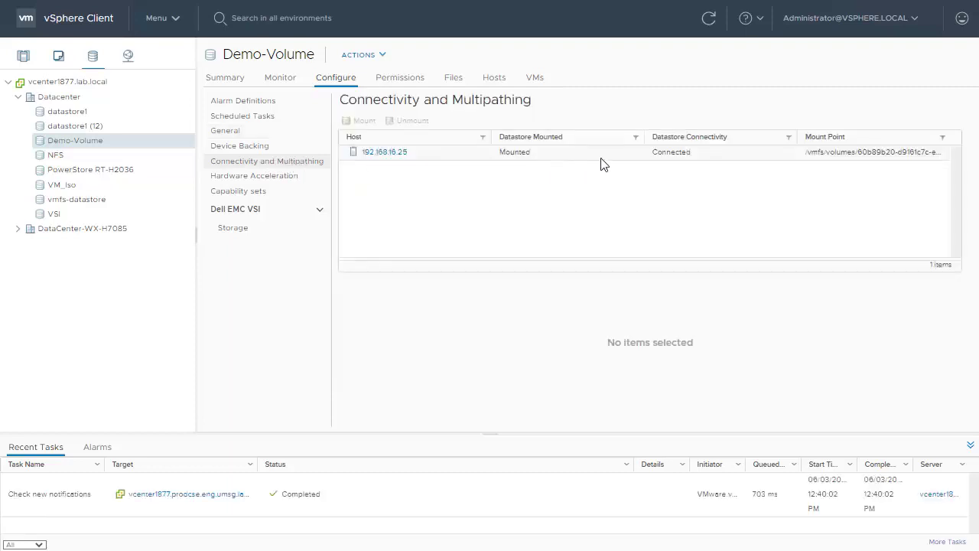
{"action": "left_click", "coordinate": [683, 157]}
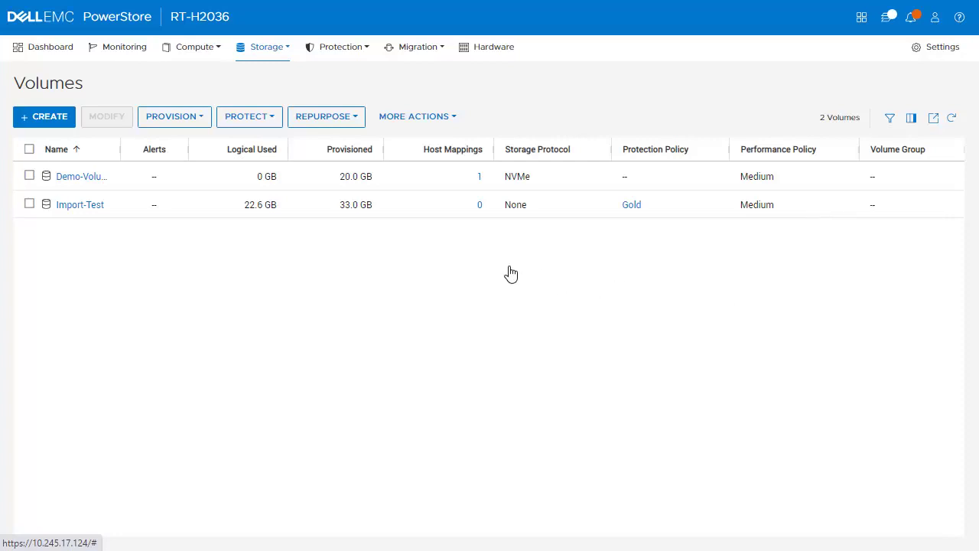
Step: Under Storage > Volume Groups, create 'Demo-VolumeGroup' described 'Volume Group for demo' with the Silver policy, then select it
{"action": "left_click", "coordinate": [267, 51]}
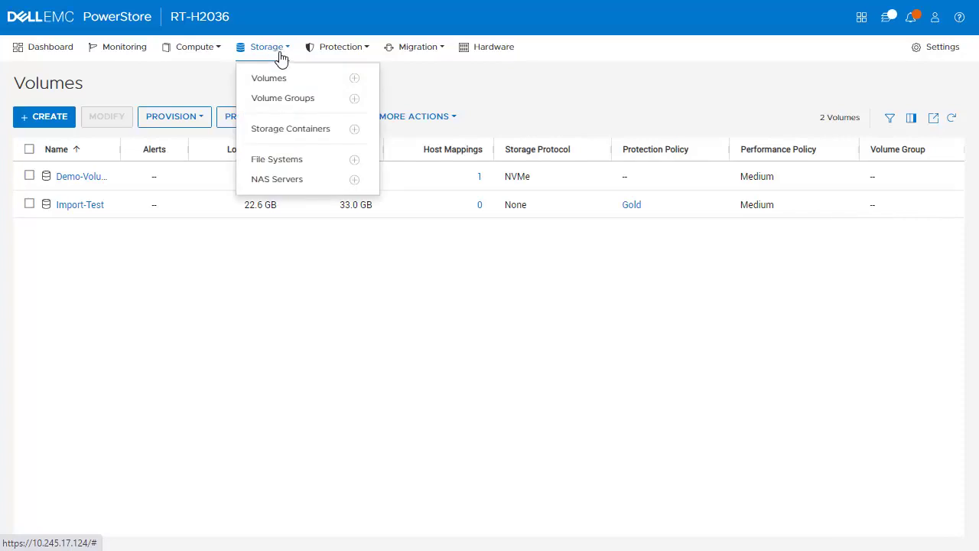
{"action": "left_click", "coordinate": [290, 99]}
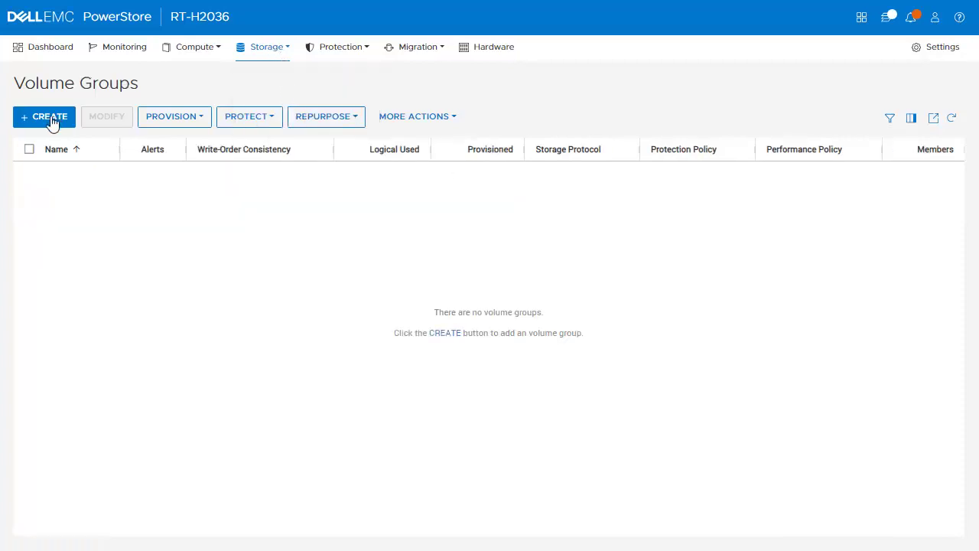
{"action": "left_click", "coordinate": [50, 117]}
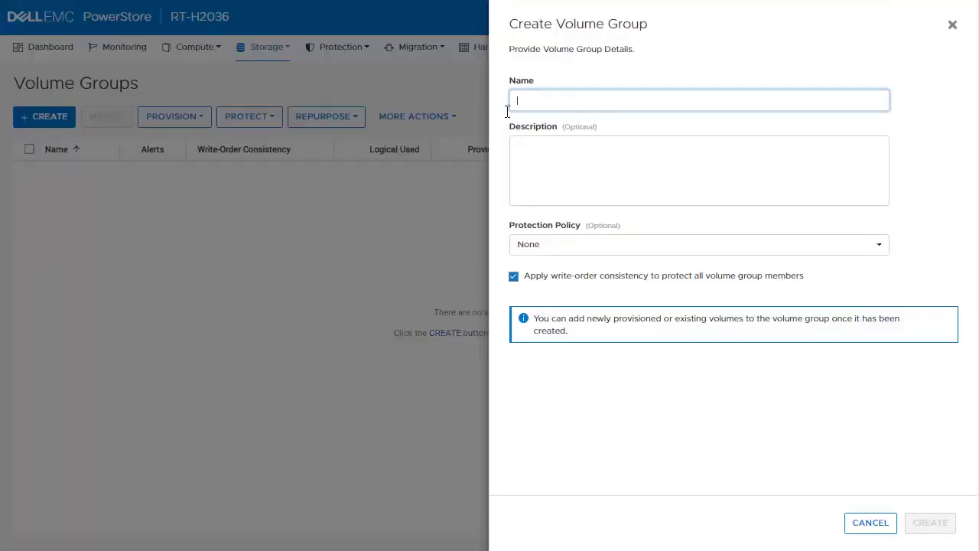
{"action": "type", "text": "Demo-VolumeGroup"}
{"action": "left_click", "coordinate": [614, 162]}
{"action": "type", "text": "Volume Group for demo"}
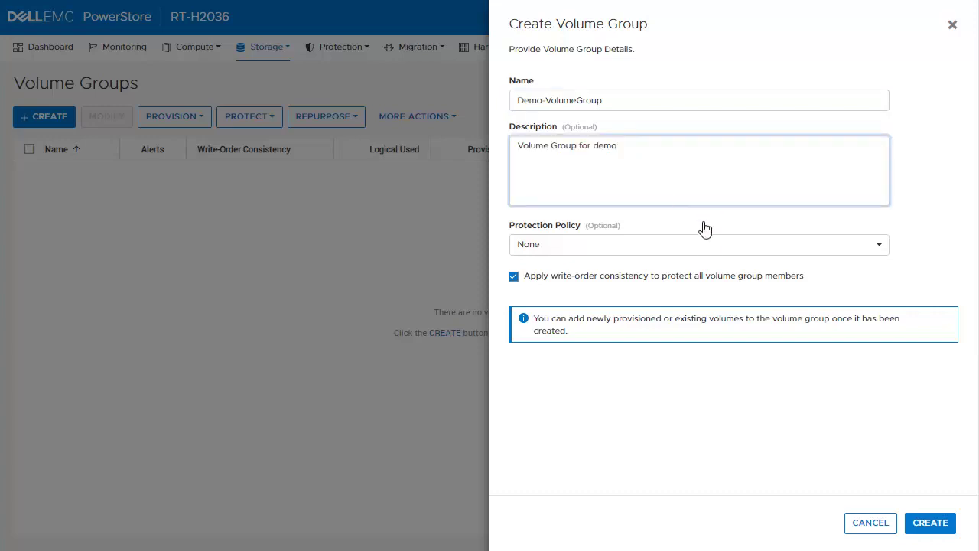
{"action": "left_click", "coordinate": [710, 251]}
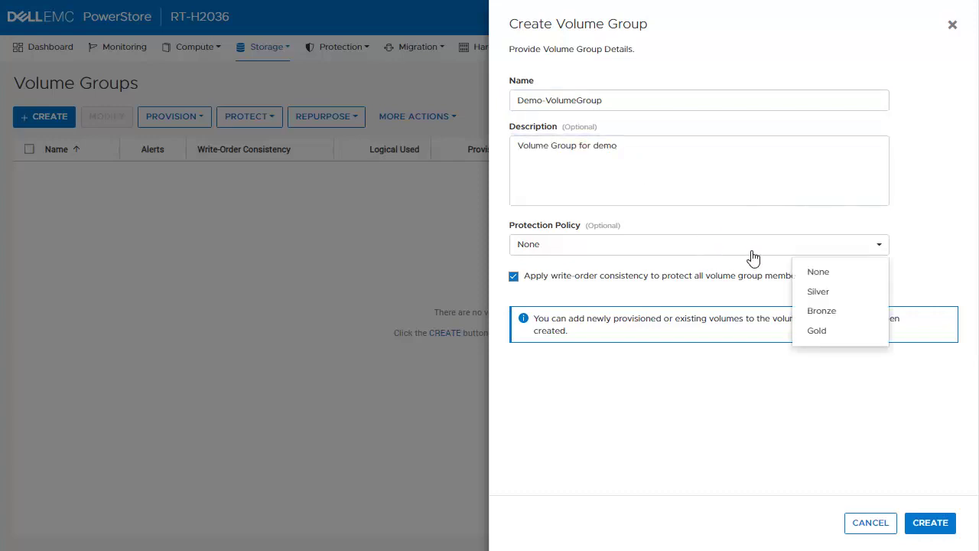
{"action": "left_click", "coordinate": [830, 297]}
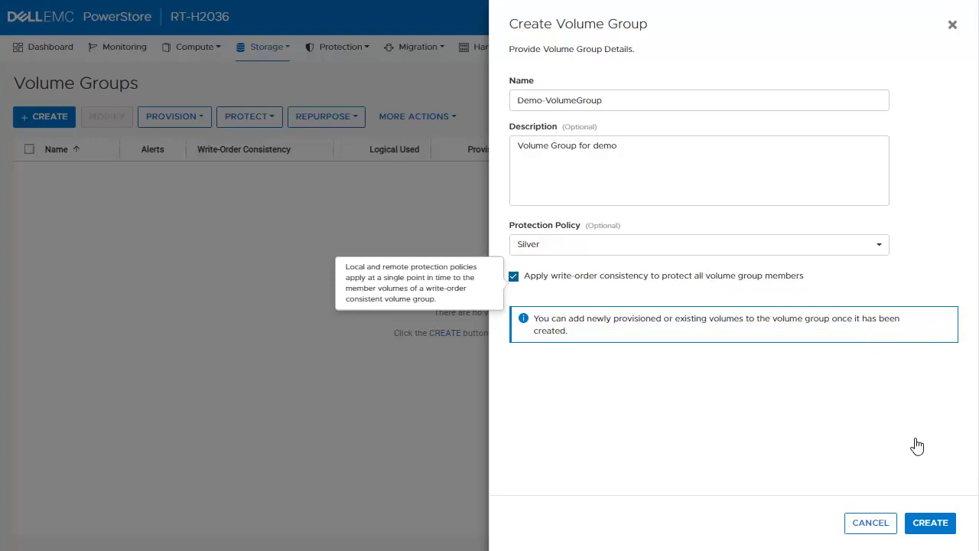
{"action": "left_click", "coordinate": [929, 523]}
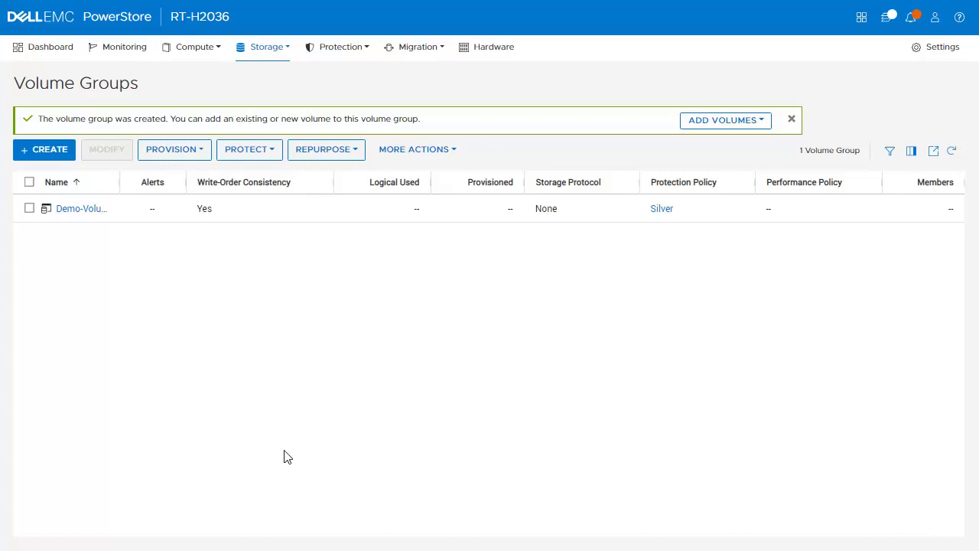
{"action": "left_click", "coordinate": [30, 208]}
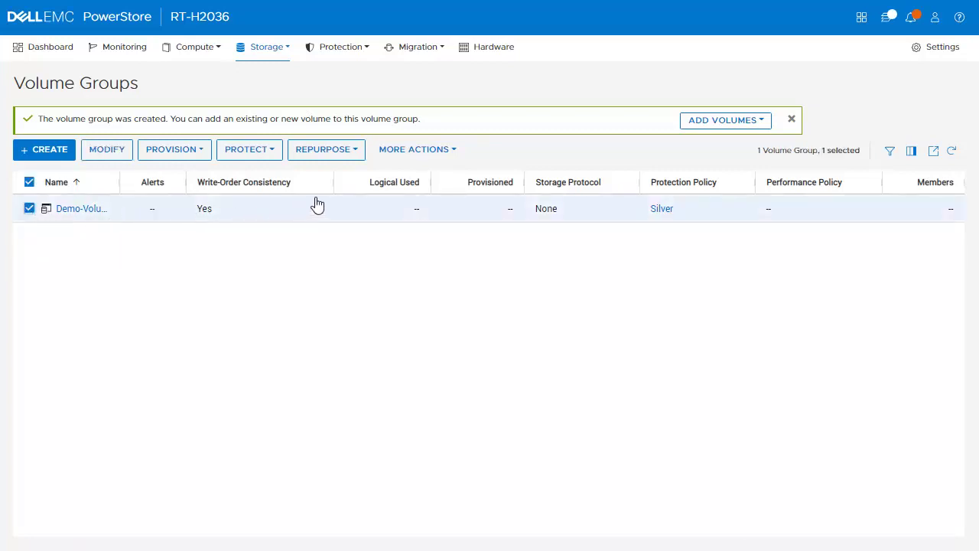
Step: Add 5 new 30 GB volumes to Demo-VolumeGroup and confirm the Silver policy prompt
{"action": "left_click", "coordinate": [432, 152]}
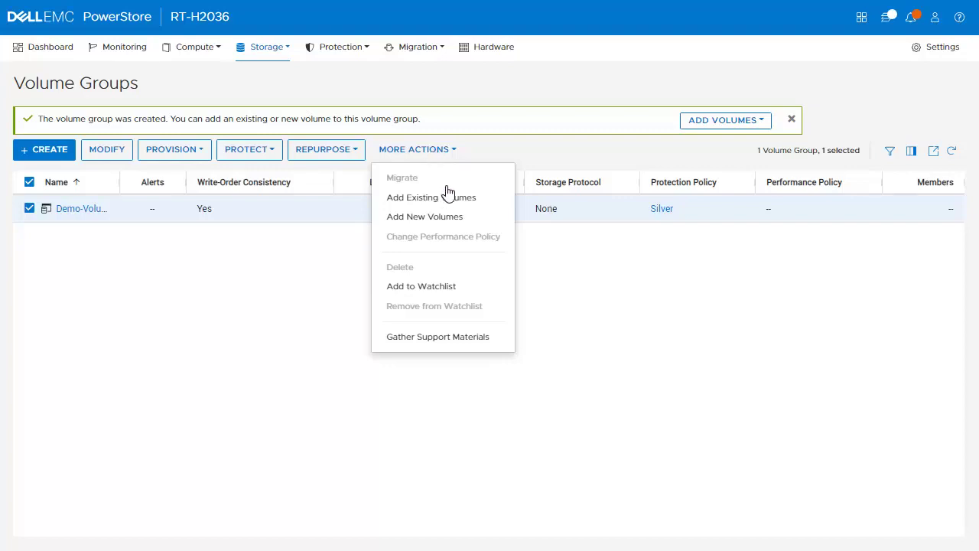
{"action": "left_click", "coordinate": [450, 224]}
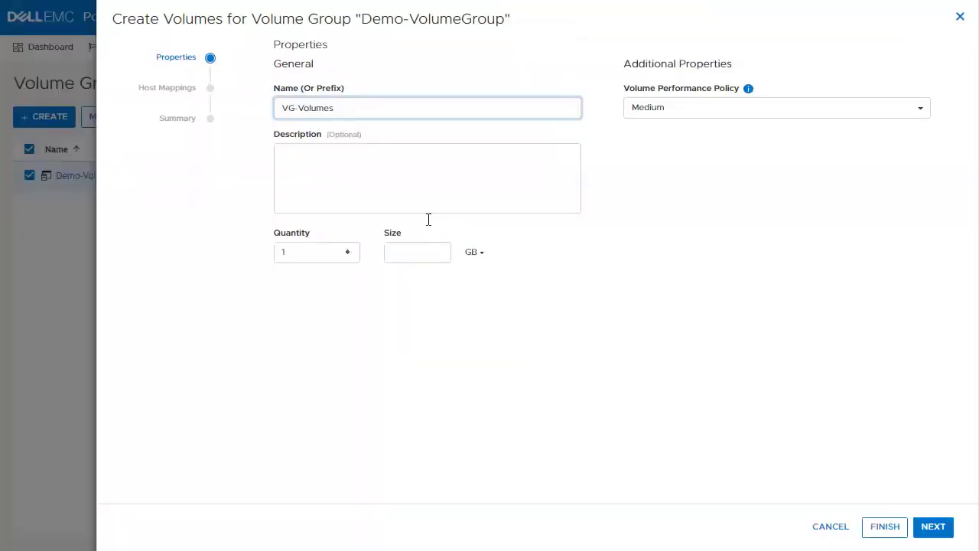
{"action": "double_click", "coordinate": [292, 256]}
{"action": "type", "text": "5"}
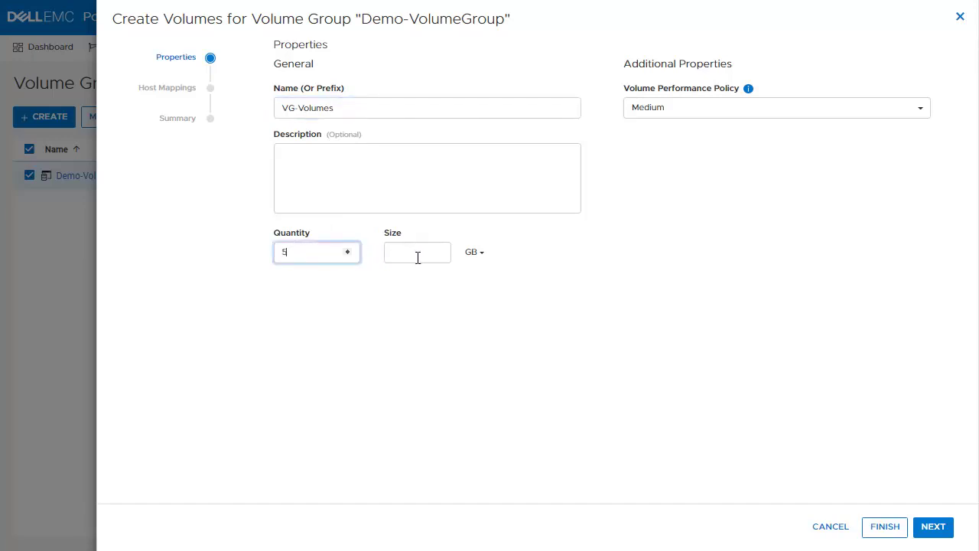
{"action": "left_click", "coordinate": [418, 258]}
{"action": "type", "text": "30"}
{"action": "left_click", "coordinate": [892, 528]}
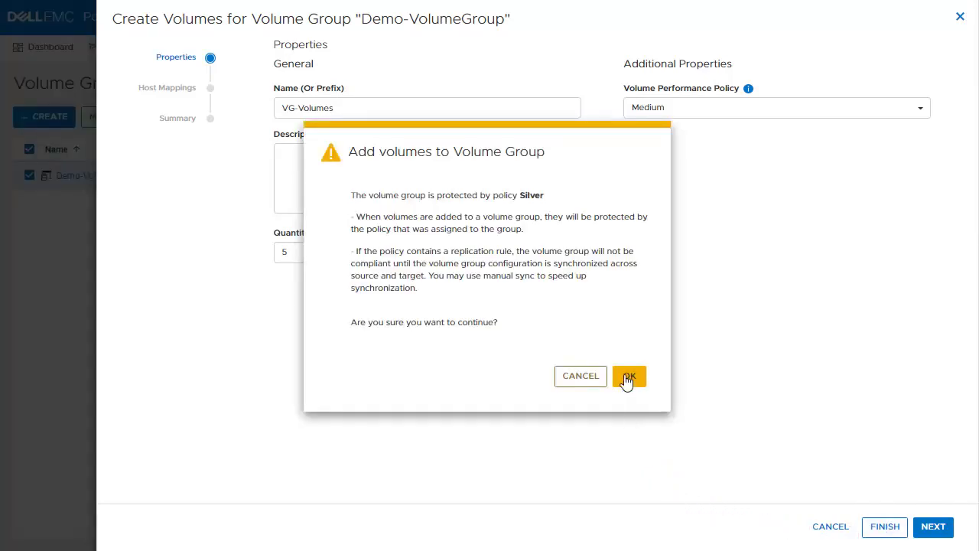
{"action": "left_click", "coordinate": [629, 376]}
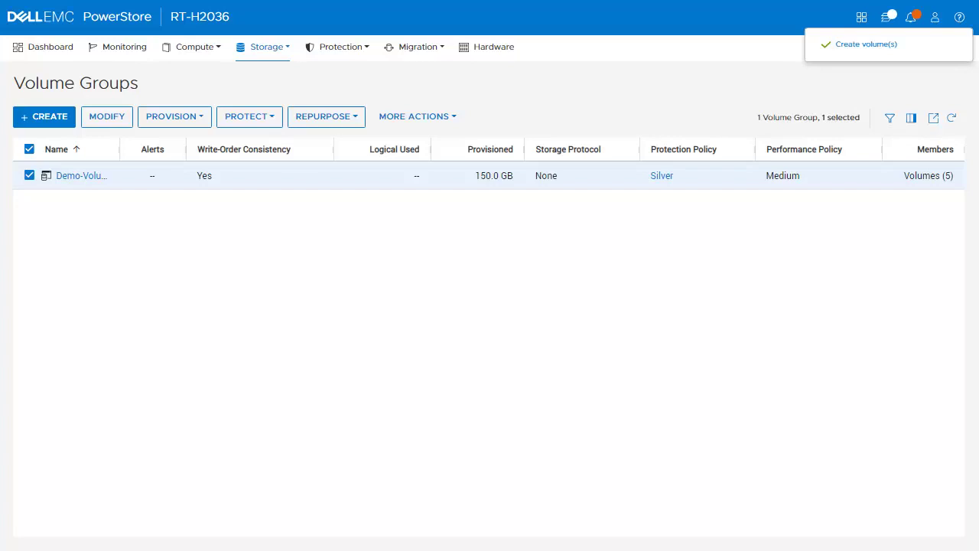
Step: Map the group's volumes over NVMe to the ESXi1625_NVMe host
{"action": "left_click", "coordinate": [196, 124]}
{"action": "left_click", "coordinate": [171, 152]}
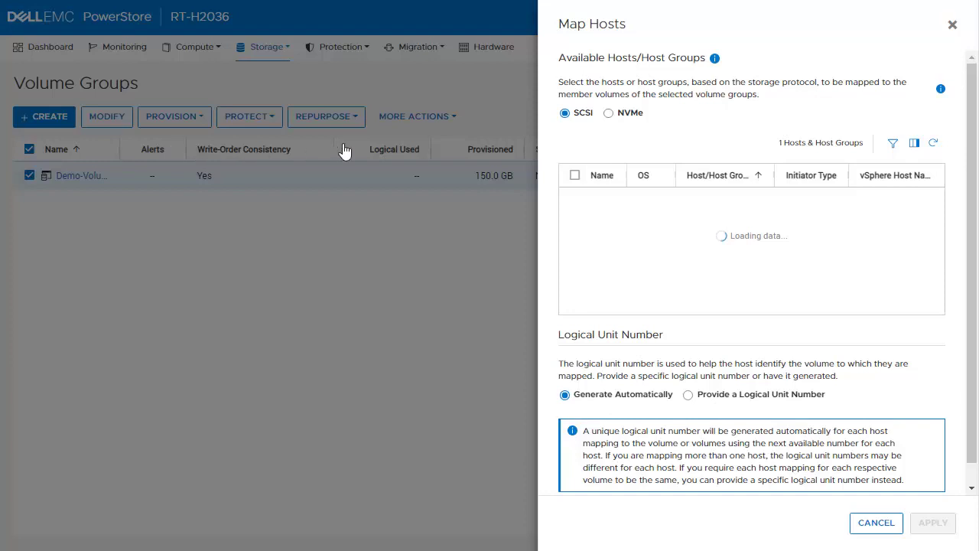
{"action": "left_click", "coordinate": [608, 114]}
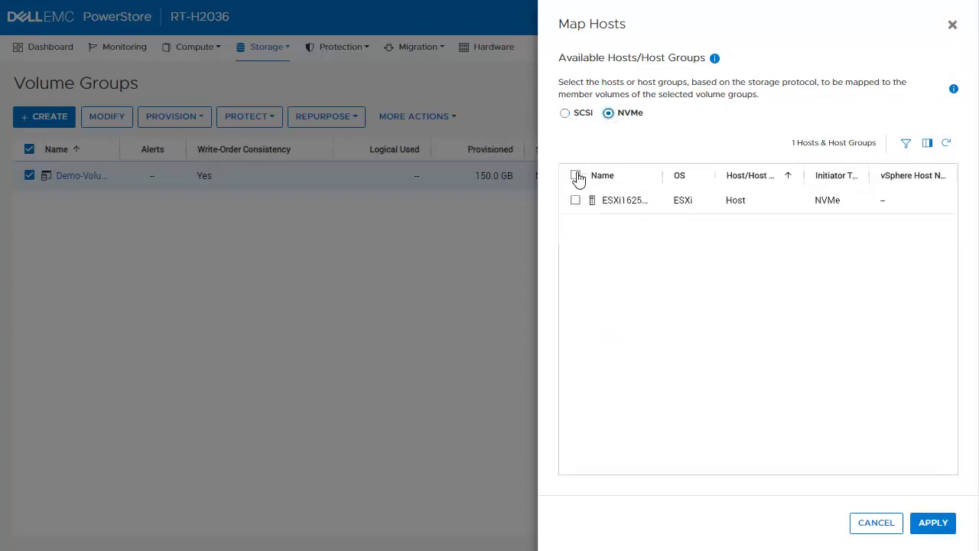
{"action": "left_click", "coordinate": [575, 201]}
{"action": "left_click", "coordinate": [934, 522]}
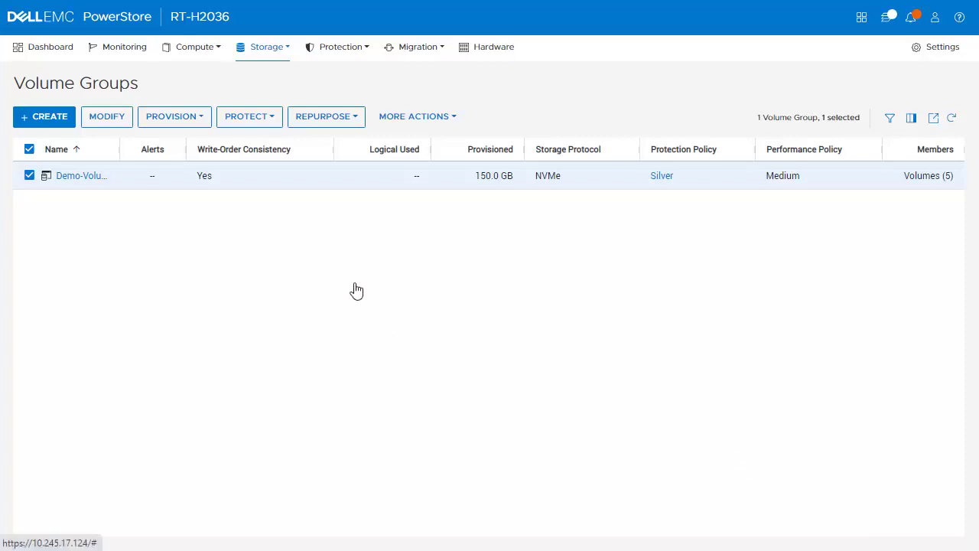
{"action": "left_click", "coordinate": [284, 52]}
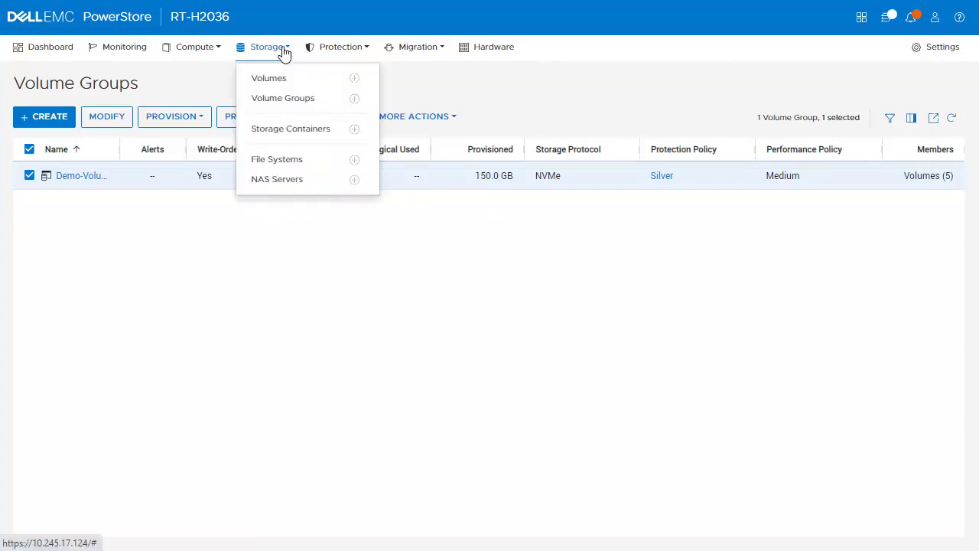
Step: Start a new NAS server named Demo-NAS-Server
{"action": "left_click", "coordinate": [297, 184]}
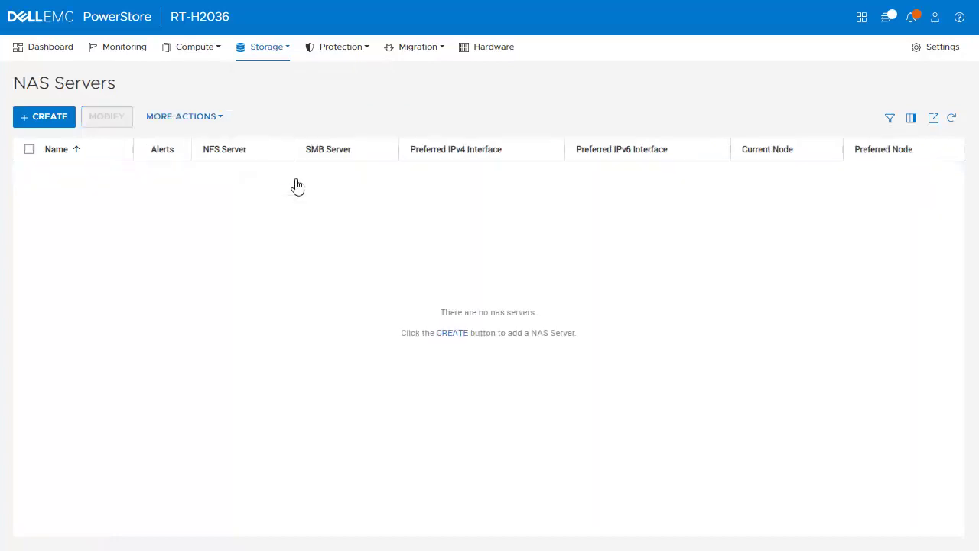
{"action": "left_click", "coordinate": [40, 120]}
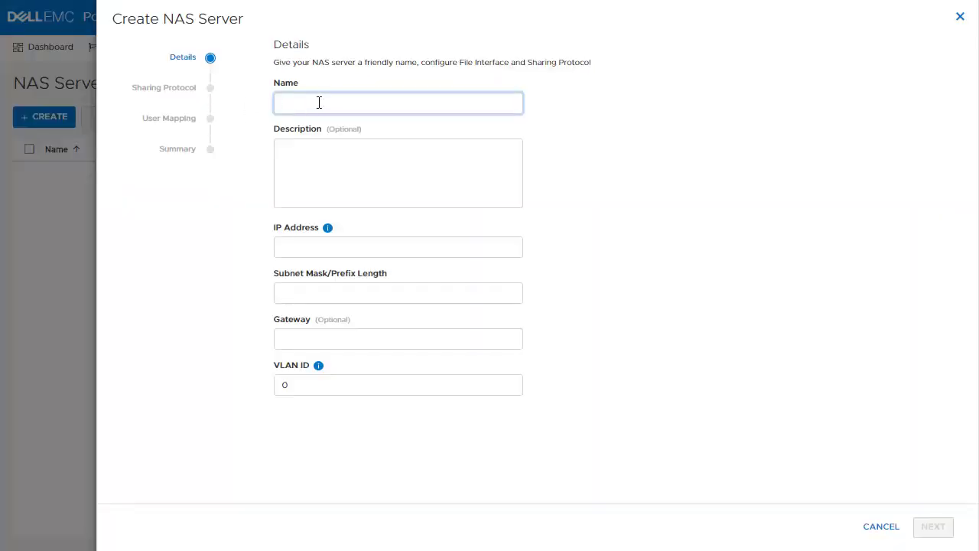
{"action": "type", "text": "Demo-NAS-Server"}
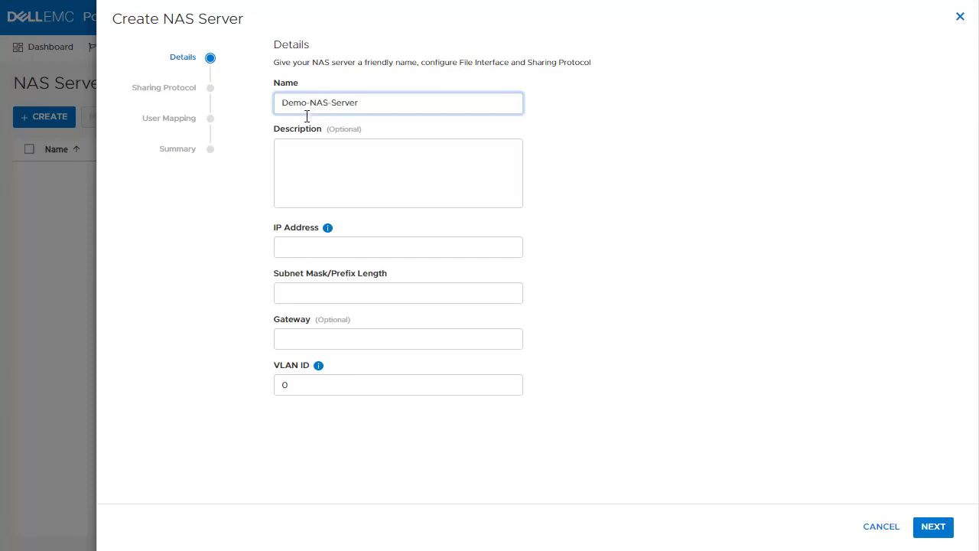
Step: Set its network: IP 192.168.30.5, prefix 22, gateway 192.168.30.1, VLAN 300
{"action": "left_click", "coordinate": [296, 248]}
{"action": "type", "text": "192.168.30.5"}
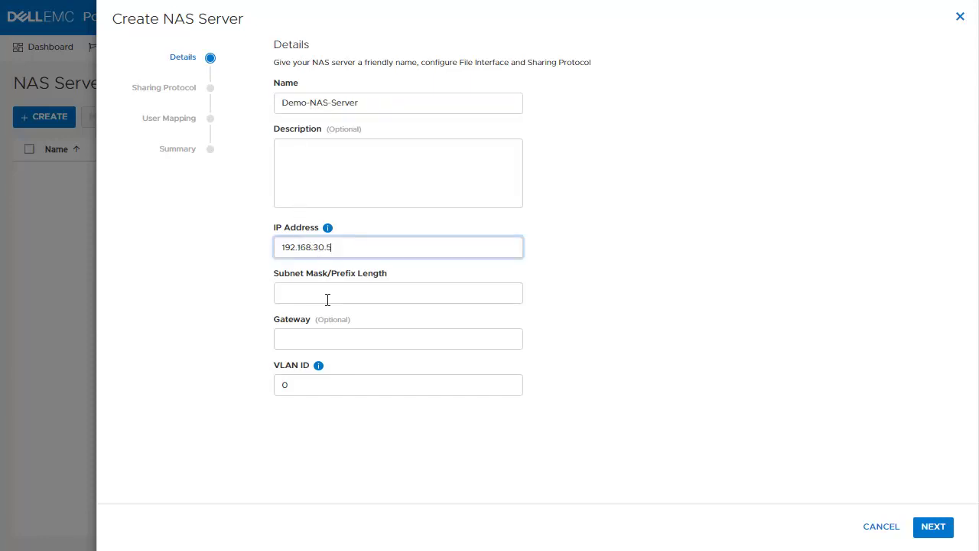
{"action": "left_click", "coordinate": [328, 297]}
{"action": "type", "text": "22"}
{"action": "left_click", "coordinate": [314, 345]}
{"action": "type", "text": "192.168.30.1"}
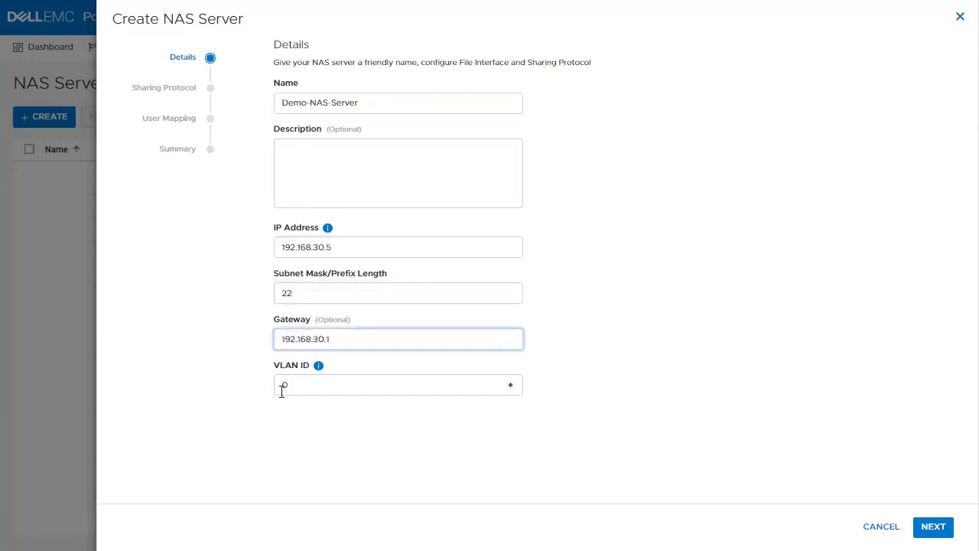
{"action": "left_click", "coordinate": [280, 389]}
{"action": "type", "text": "300"}
{"action": "left_click", "coordinate": [634, 394]}
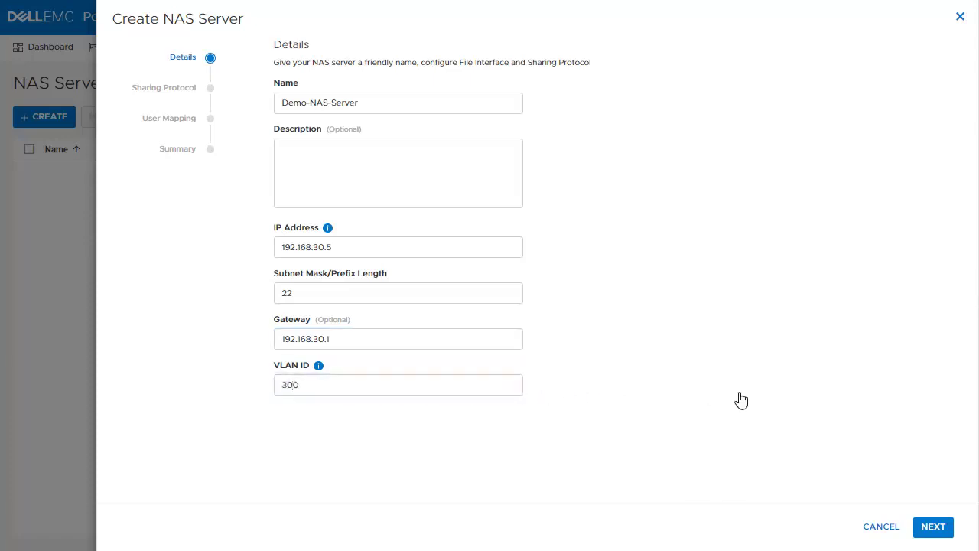
Step: Enable NFSv4 only, keep default Unix directory and DNS settings, and create the NAS server
{"action": "left_click", "coordinate": [930, 526]}
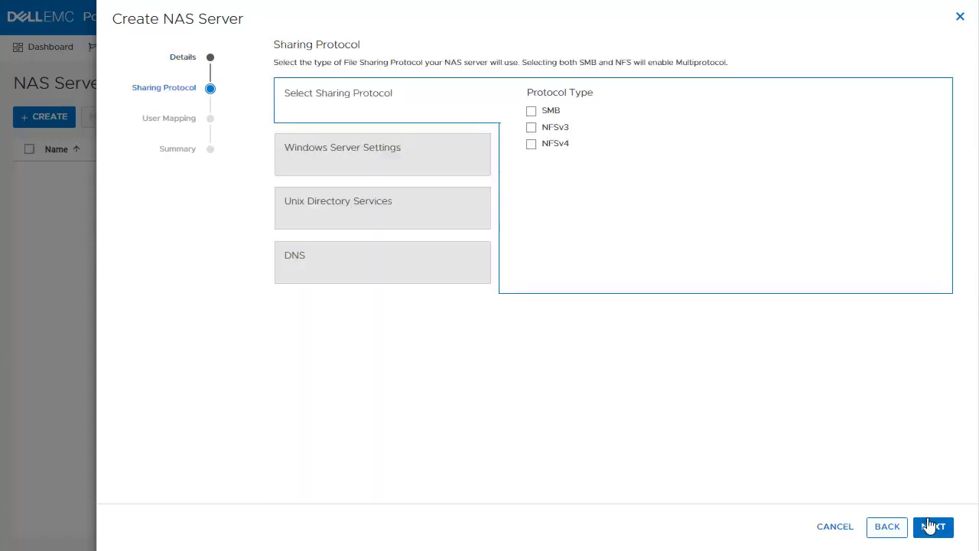
{"action": "left_click", "coordinate": [545, 148]}
{"action": "left_click", "coordinate": [935, 528]}
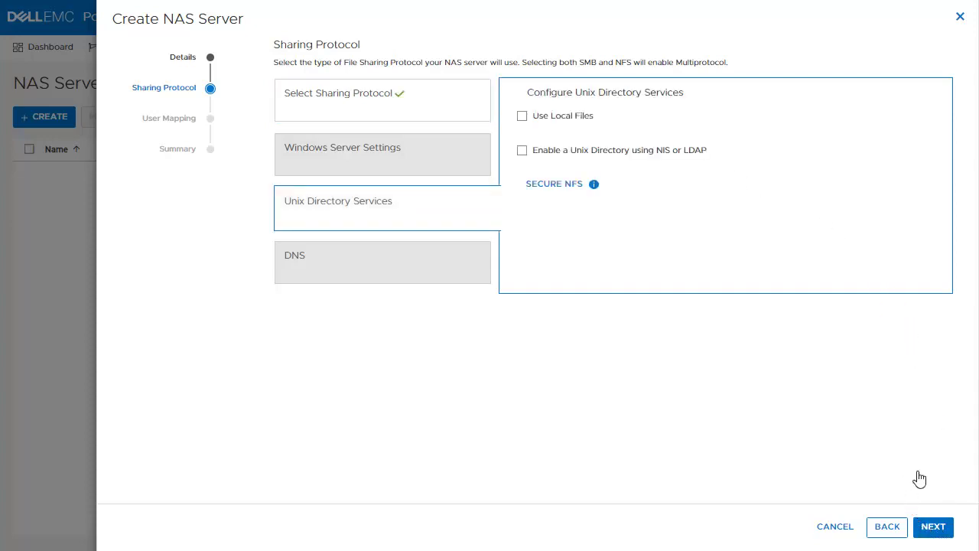
{"action": "left_click", "coordinate": [935, 528]}
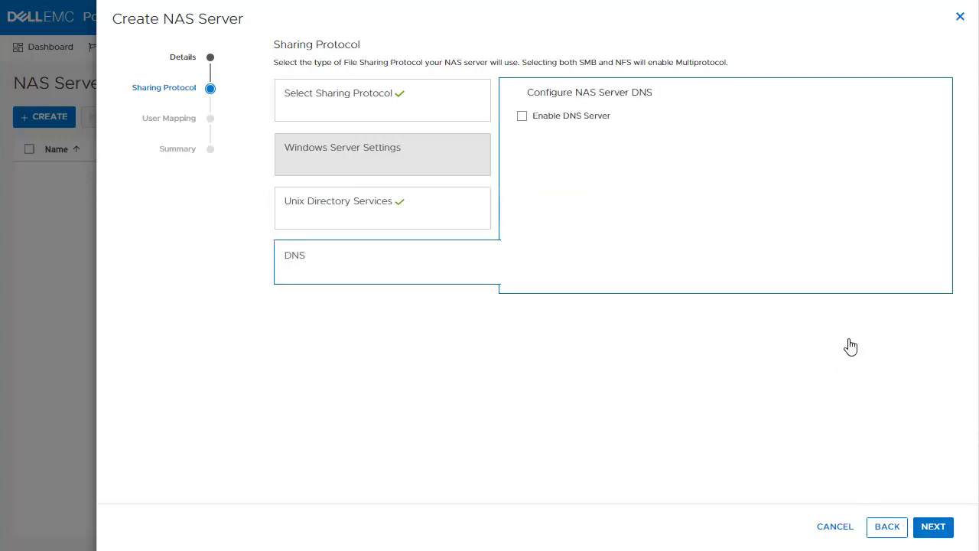
{"action": "left_click", "coordinate": [935, 528]}
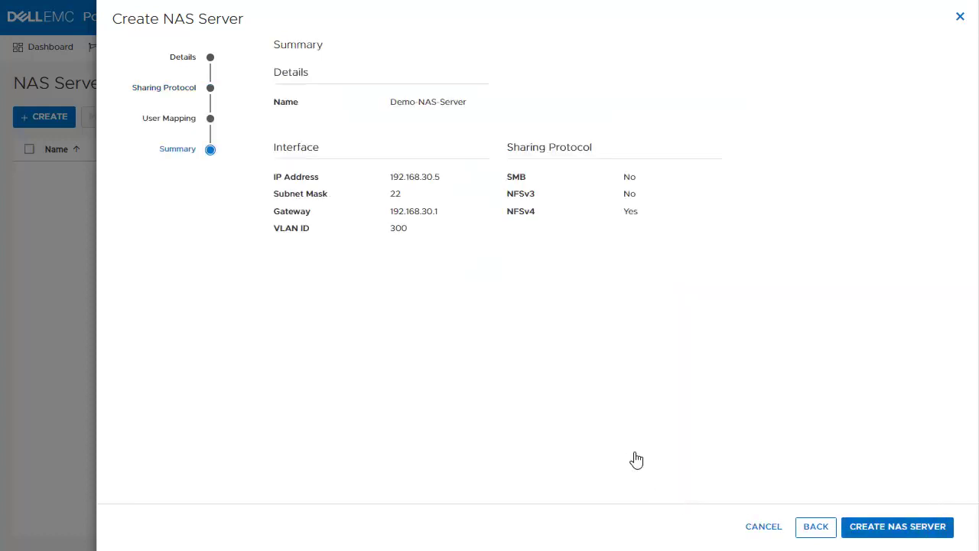
{"action": "left_click", "coordinate": [885, 528]}
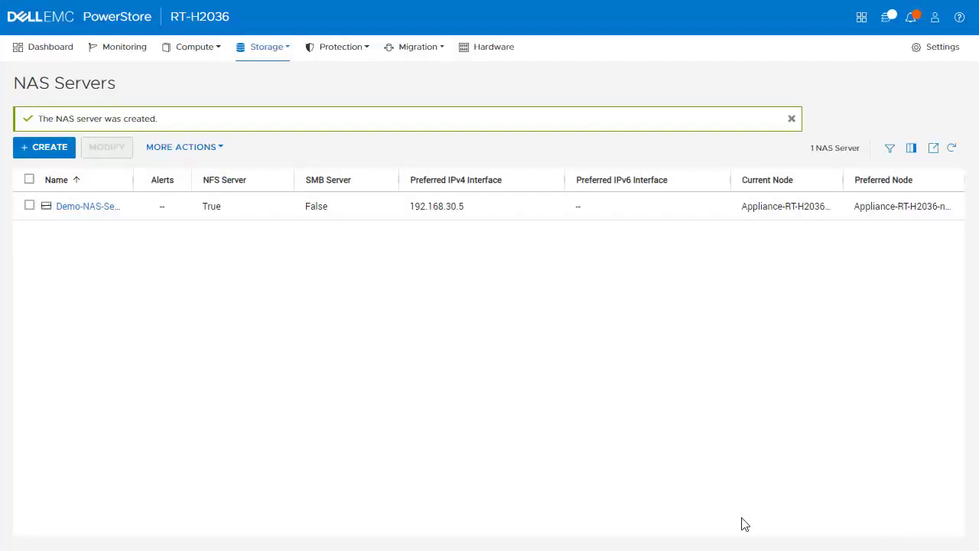
Step: Start a new file system from the File Systems page, hosted on Demo-NAS-Server
{"action": "left_click", "coordinate": [161, 213]}
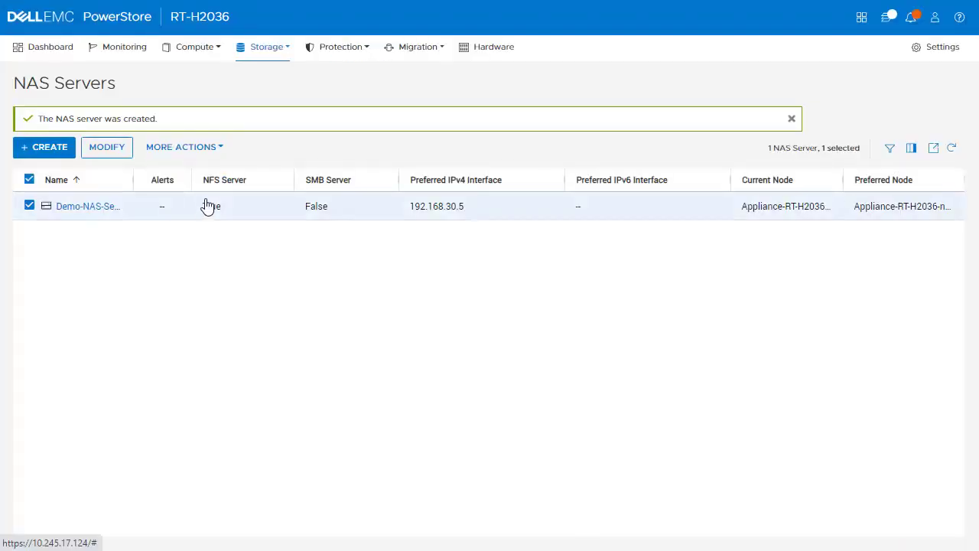
{"action": "left_click", "coordinate": [269, 48]}
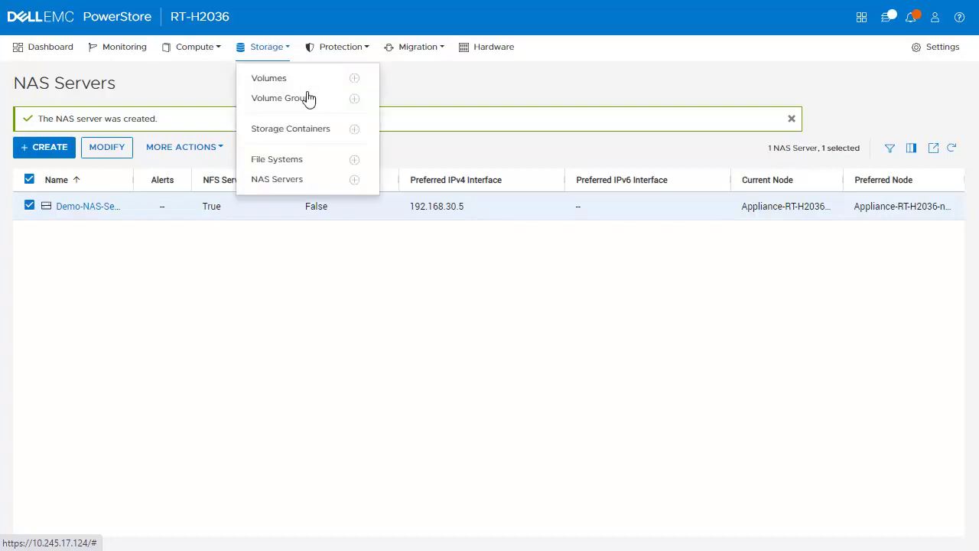
{"action": "left_click", "coordinate": [312, 161]}
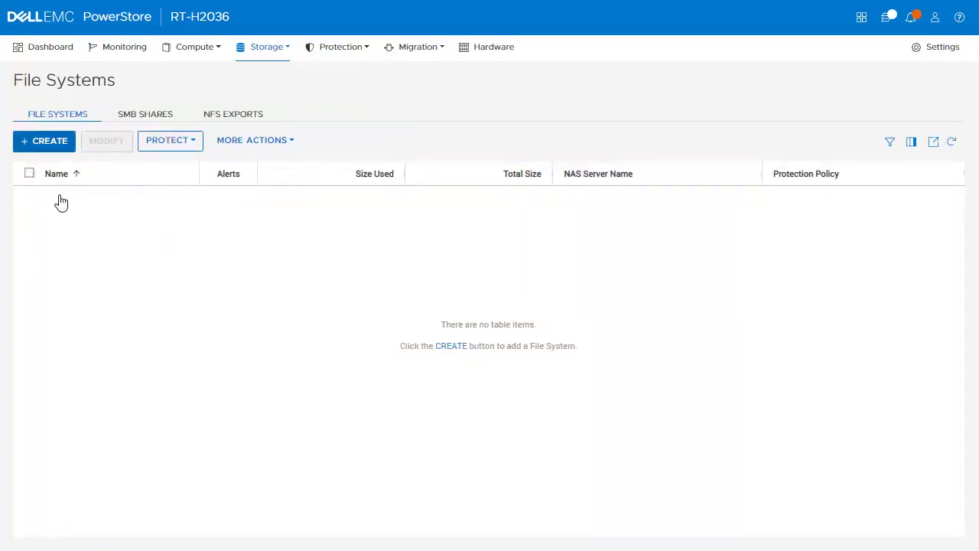
{"action": "left_click", "coordinate": [55, 143]}
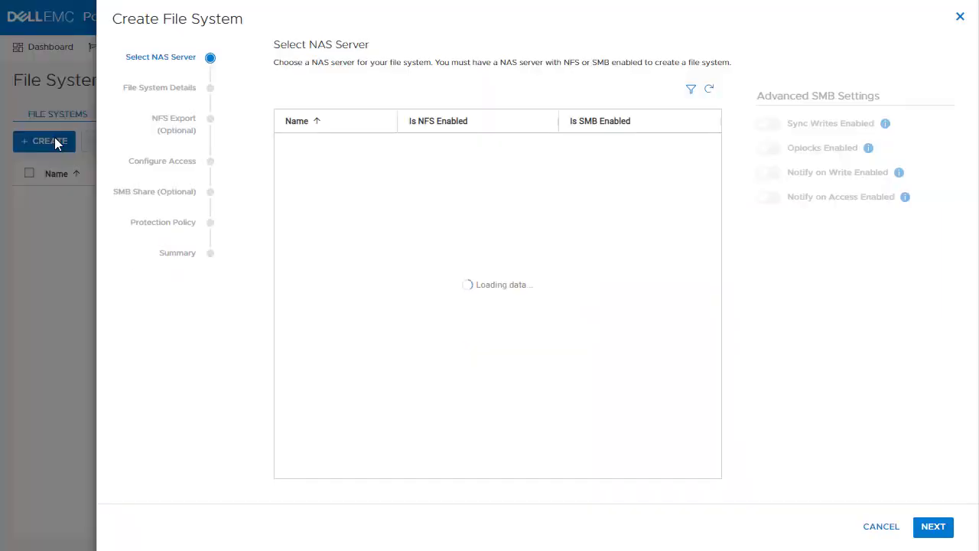
{"action": "left_click", "coordinate": [290, 148]}
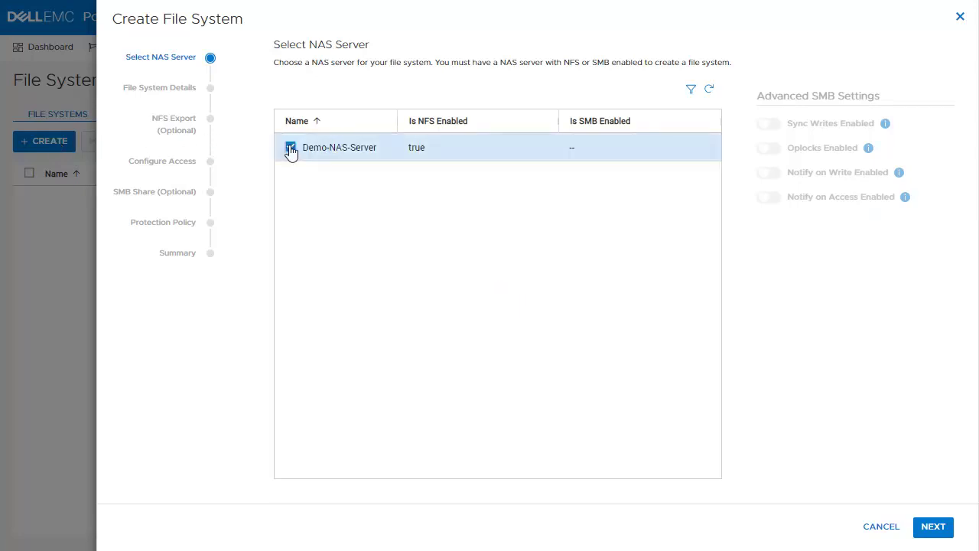
{"action": "left_click", "coordinate": [927, 528]}
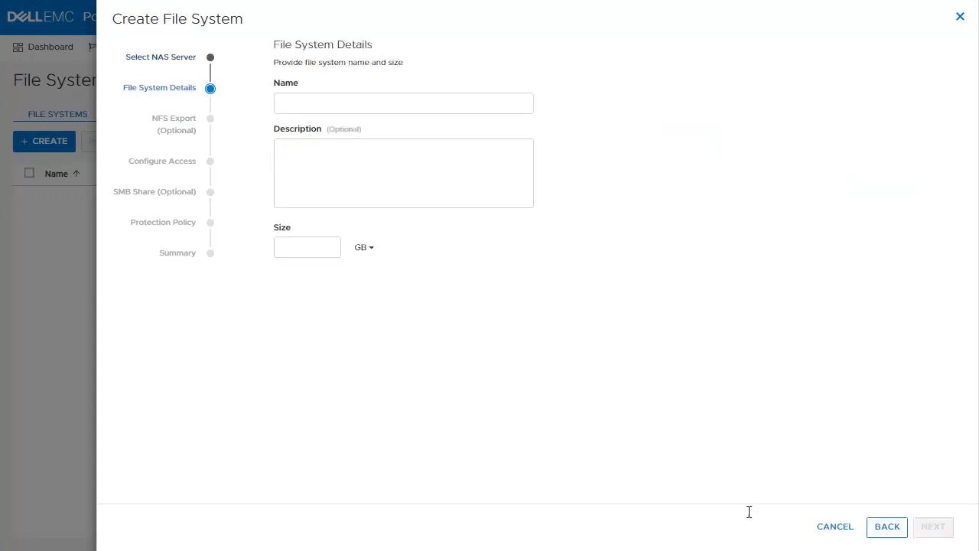
Step: Name the file system 'Demo-File-System' and set its size to 50 GB
{"action": "left_click", "coordinate": [326, 103]}
{"action": "type", "text": "Demo-File-System"}
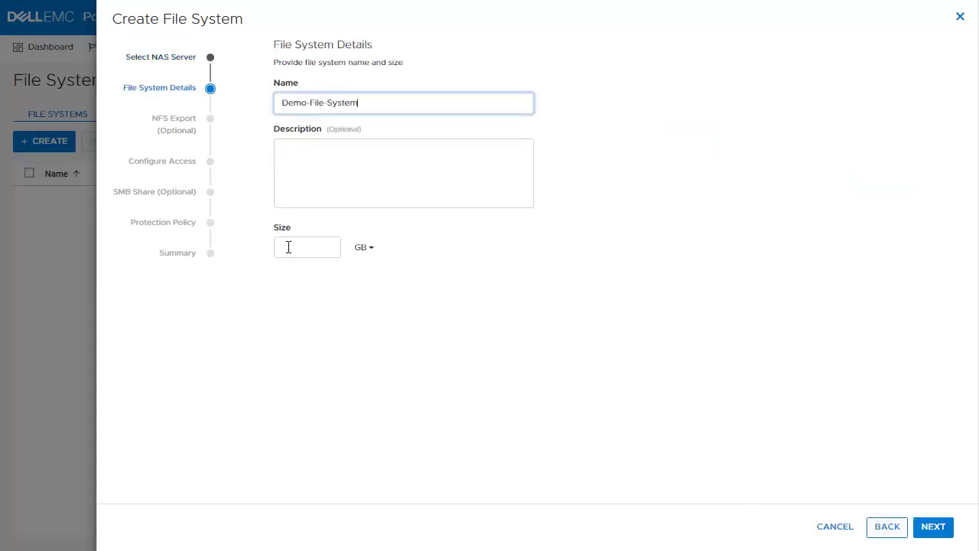
{"action": "left_click", "coordinate": [289, 246]}
{"action": "type", "text": "50"}
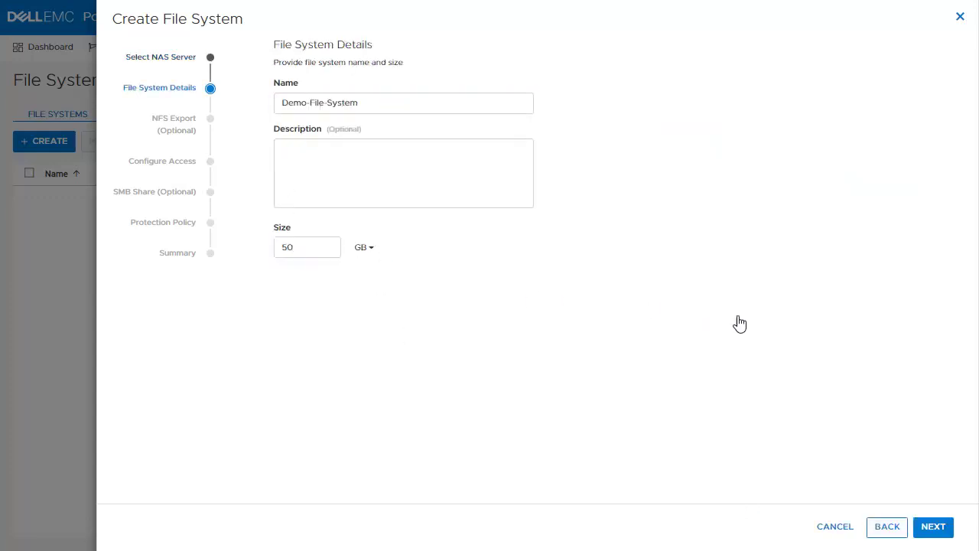
{"action": "left_click", "coordinate": [935, 526]}
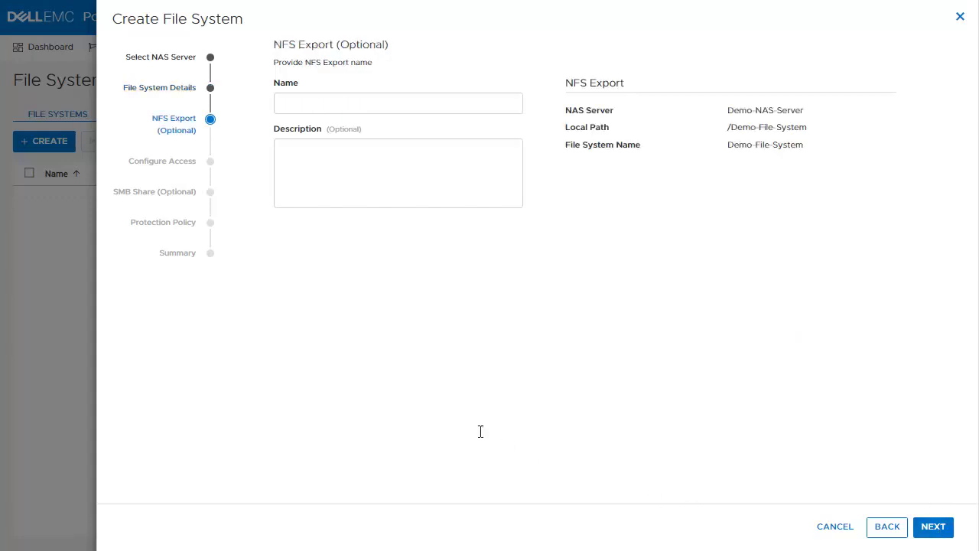
Step: Add an NFS export named 'nfs-export' with Read/Write, allow Root default access
{"action": "left_click", "coordinate": [313, 106]}
{"action": "type", "text": "nfs-export"}
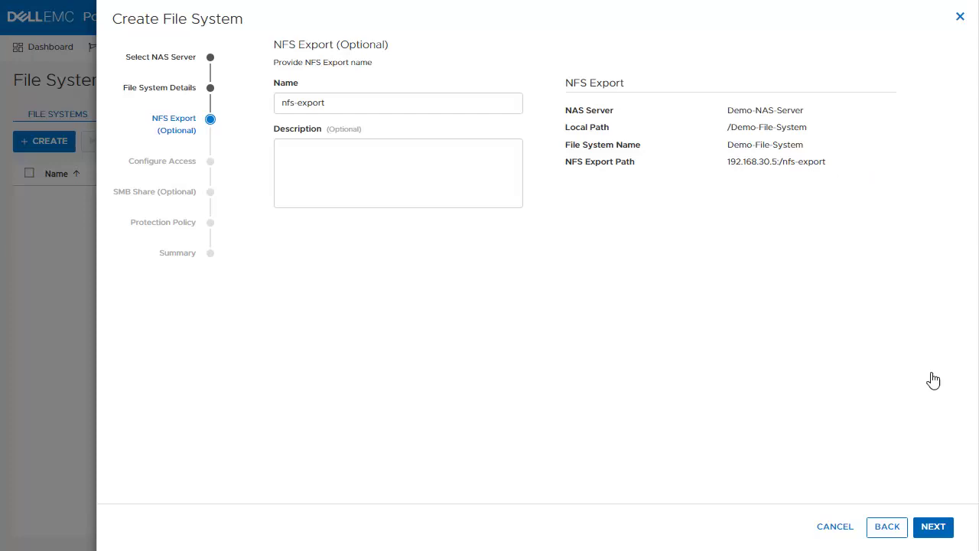
{"action": "left_click", "coordinate": [935, 528]}
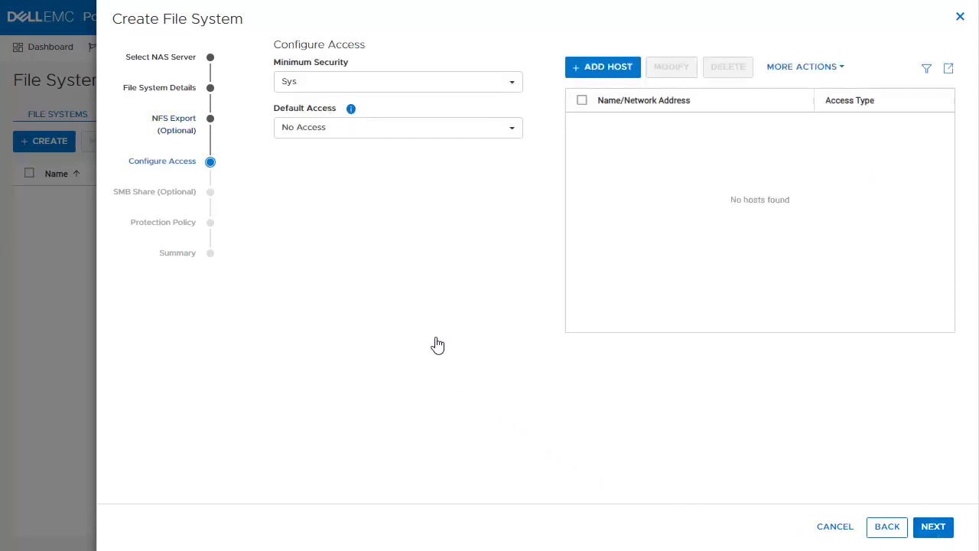
{"action": "left_click", "coordinate": [384, 127]}
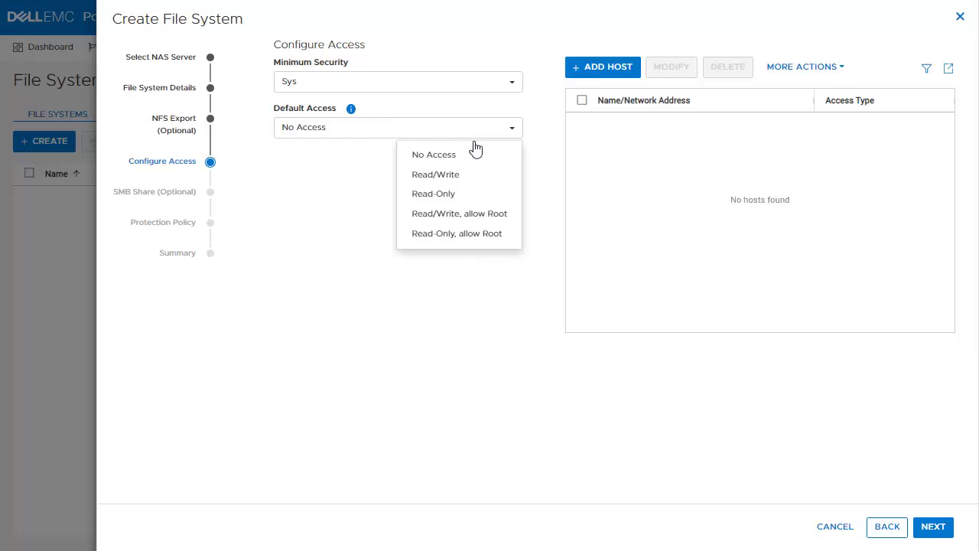
{"action": "left_click", "coordinate": [507, 215]}
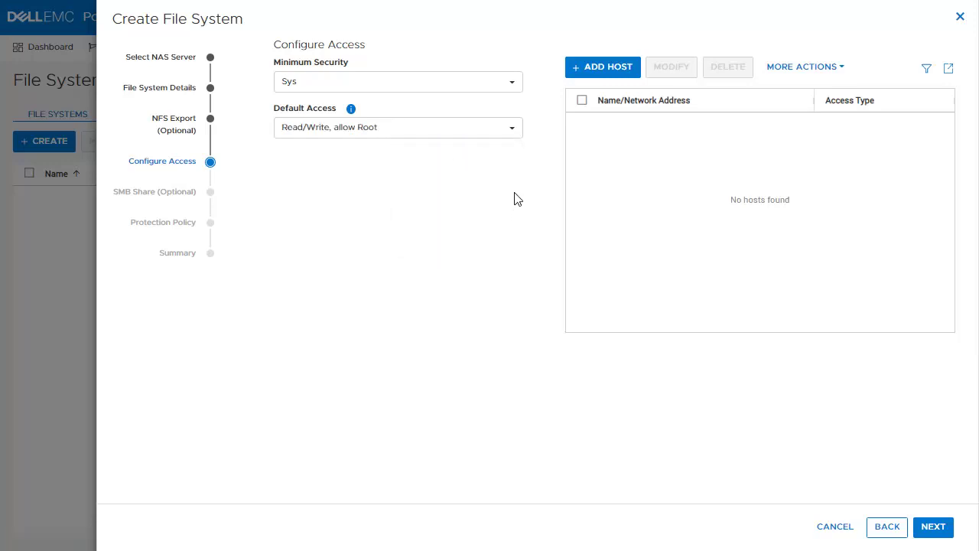
{"action": "left_click", "coordinate": [946, 529]}
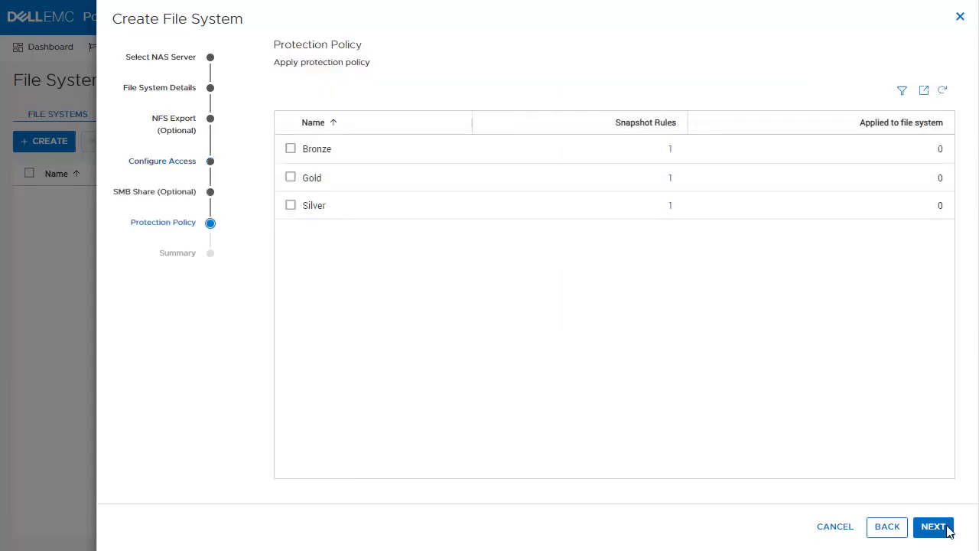
Step: Apply the Bronze protection policy and create the file system
{"action": "left_click", "coordinate": [291, 150]}
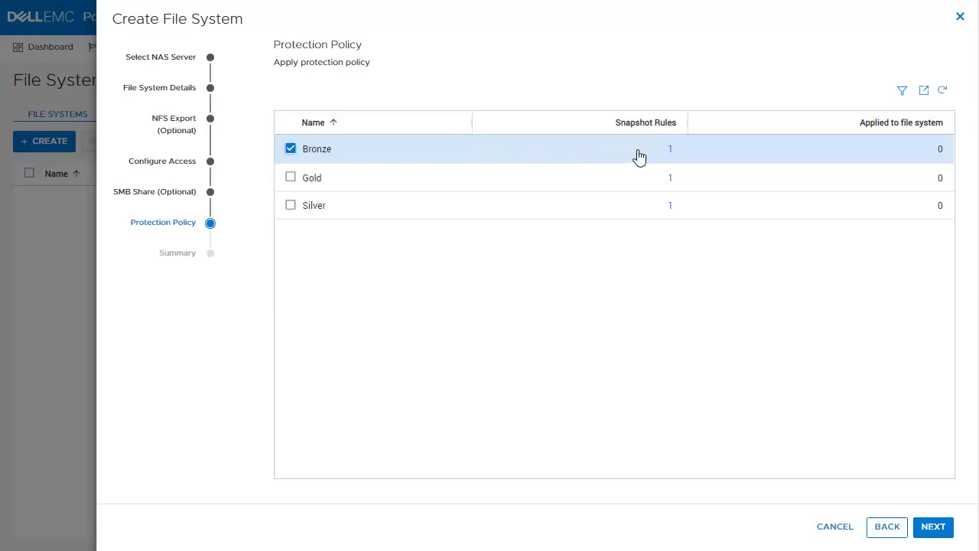
{"action": "left_click", "coordinate": [671, 151]}
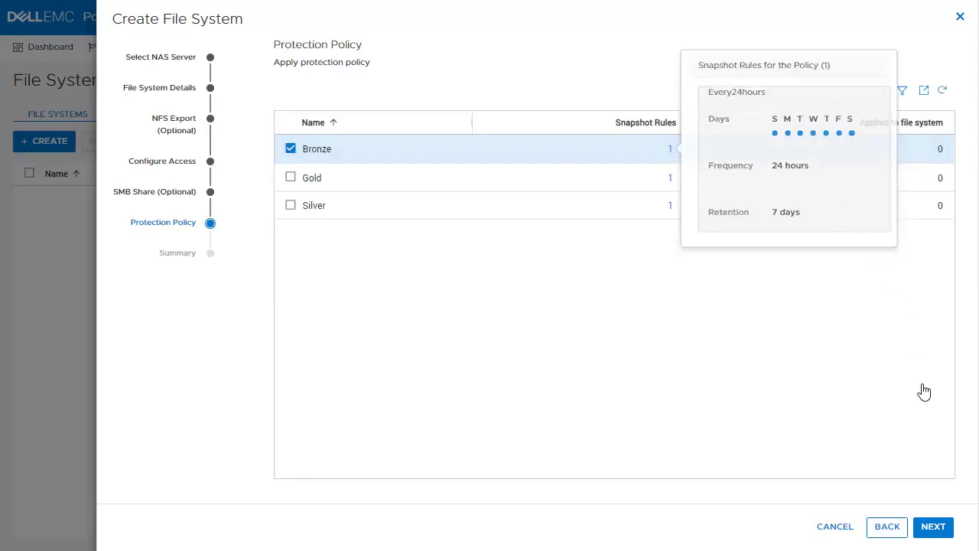
{"action": "left_click", "coordinate": [935, 528]}
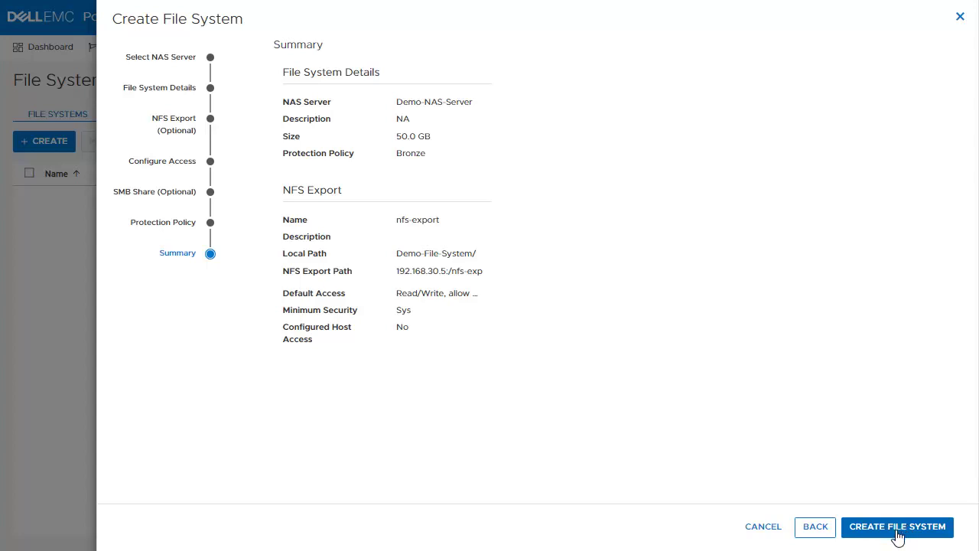
{"action": "left_click", "coordinate": [898, 528]}
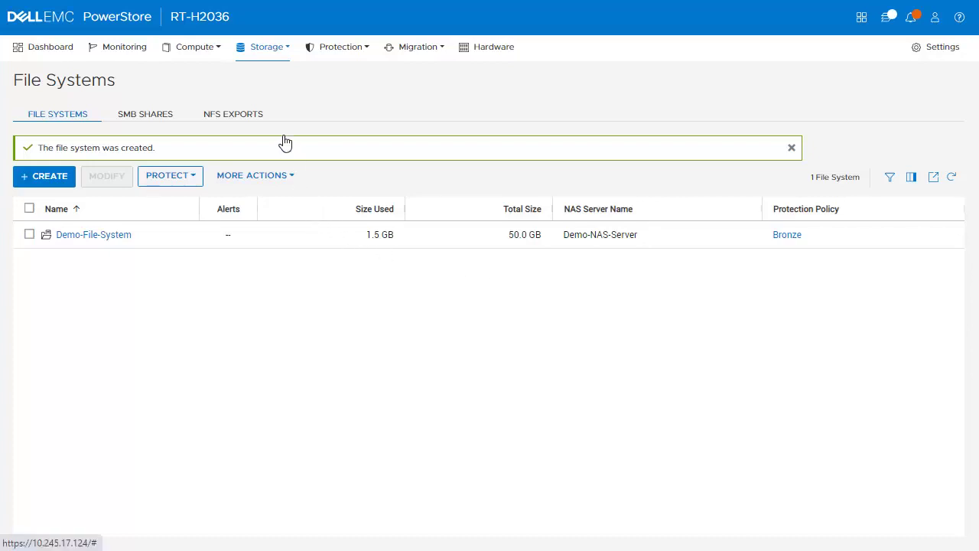
{"action": "left_click", "coordinate": [278, 58]}
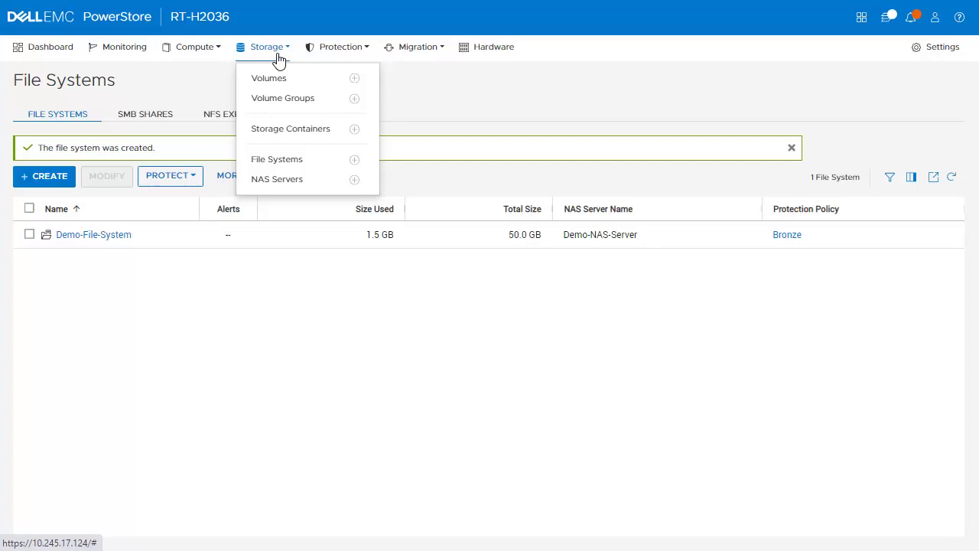
Step: Create storage container 'Demo Storage Container' with the capacity quota enabled and set to 1 TB
{"action": "left_click", "coordinate": [354, 129]}
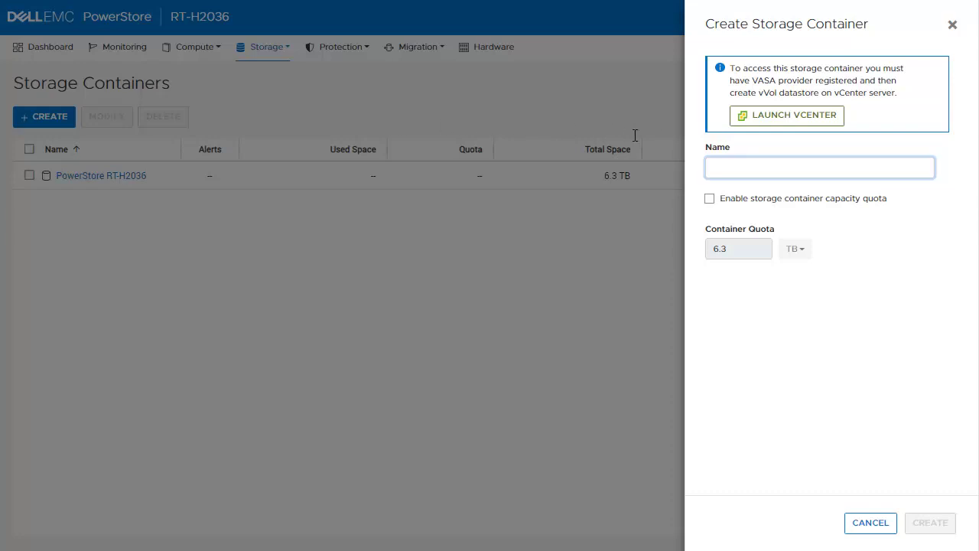
{"action": "type", "text": "Demo Storage Container"}
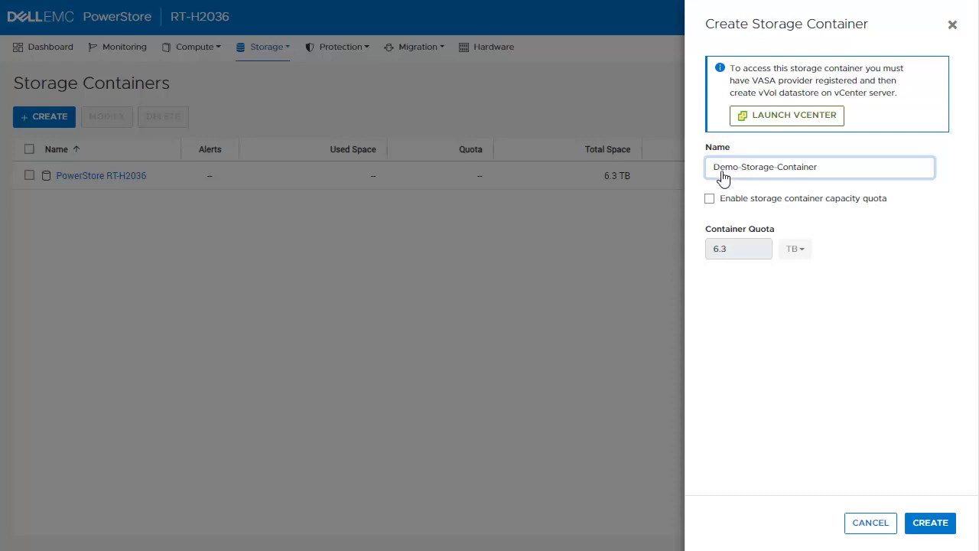
{"action": "left_click", "coordinate": [711, 200]}
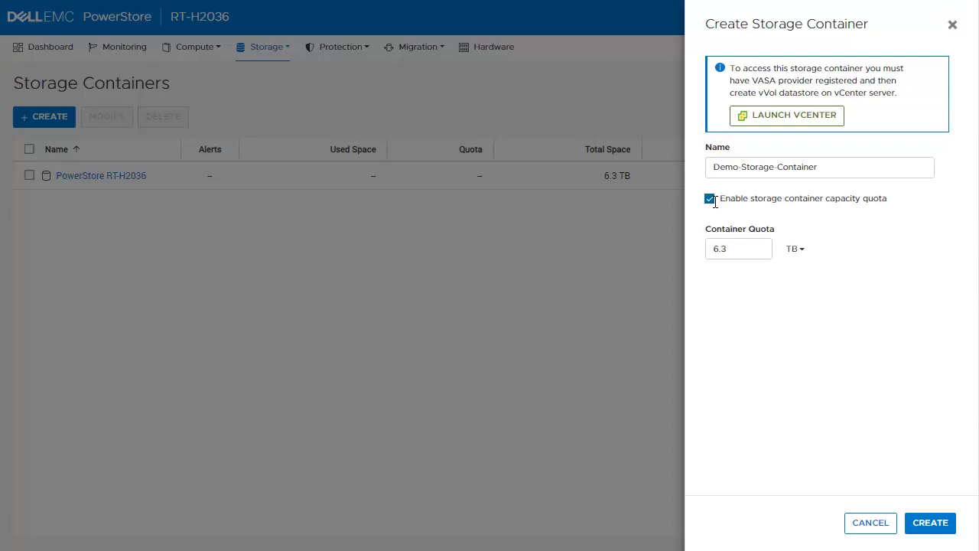
{"action": "double_click", "coordinate": [729, 250]}
{"action": "type", "text": "1"}
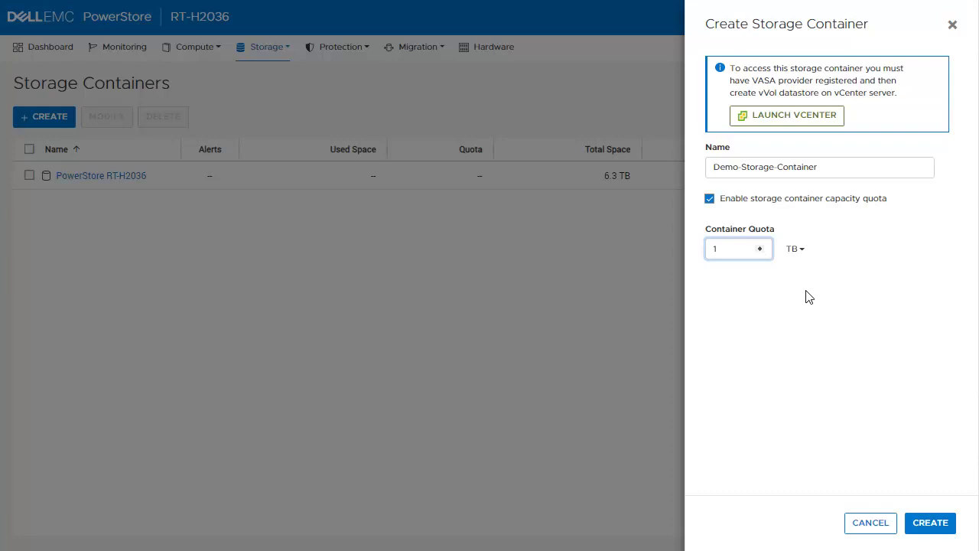
{"action": "left_click", "coordinate": [929, 527]}
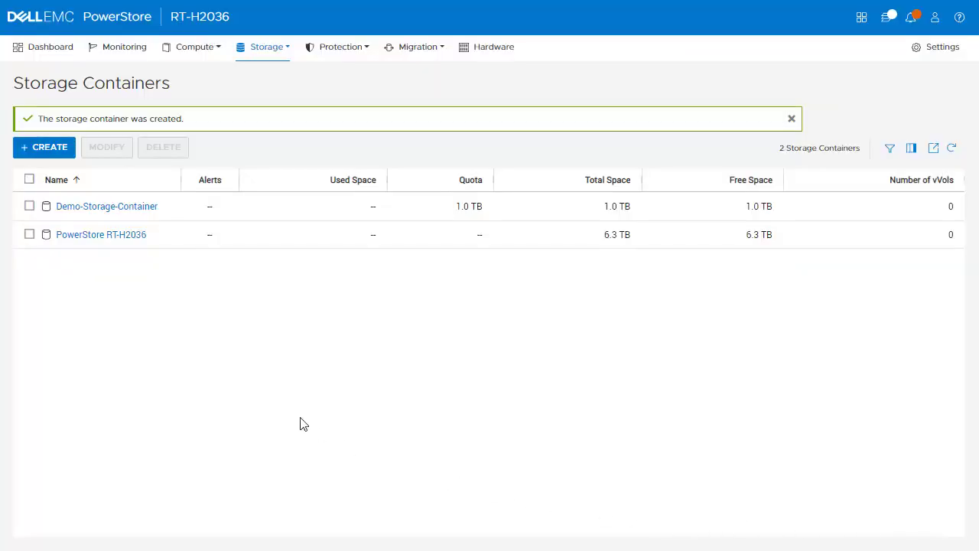